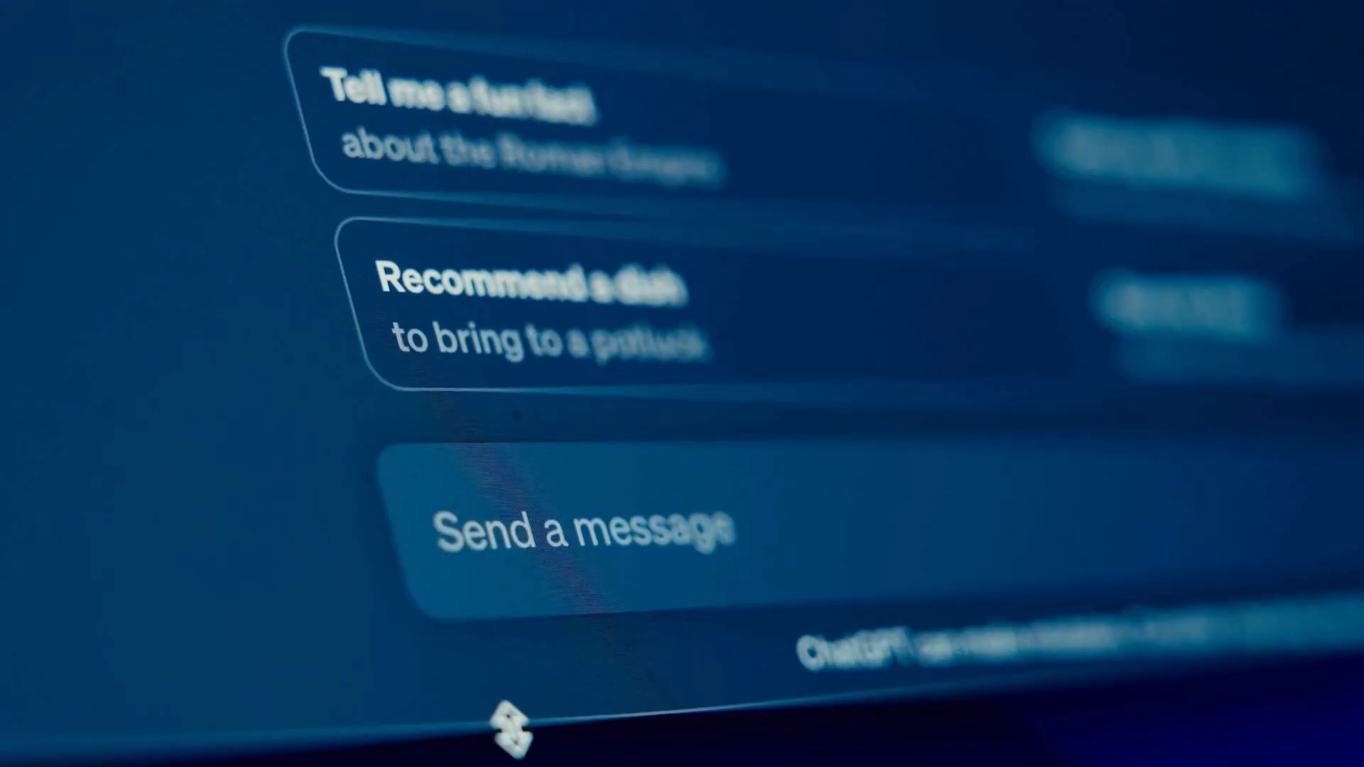
{"action": "type", "text": "How to open"}
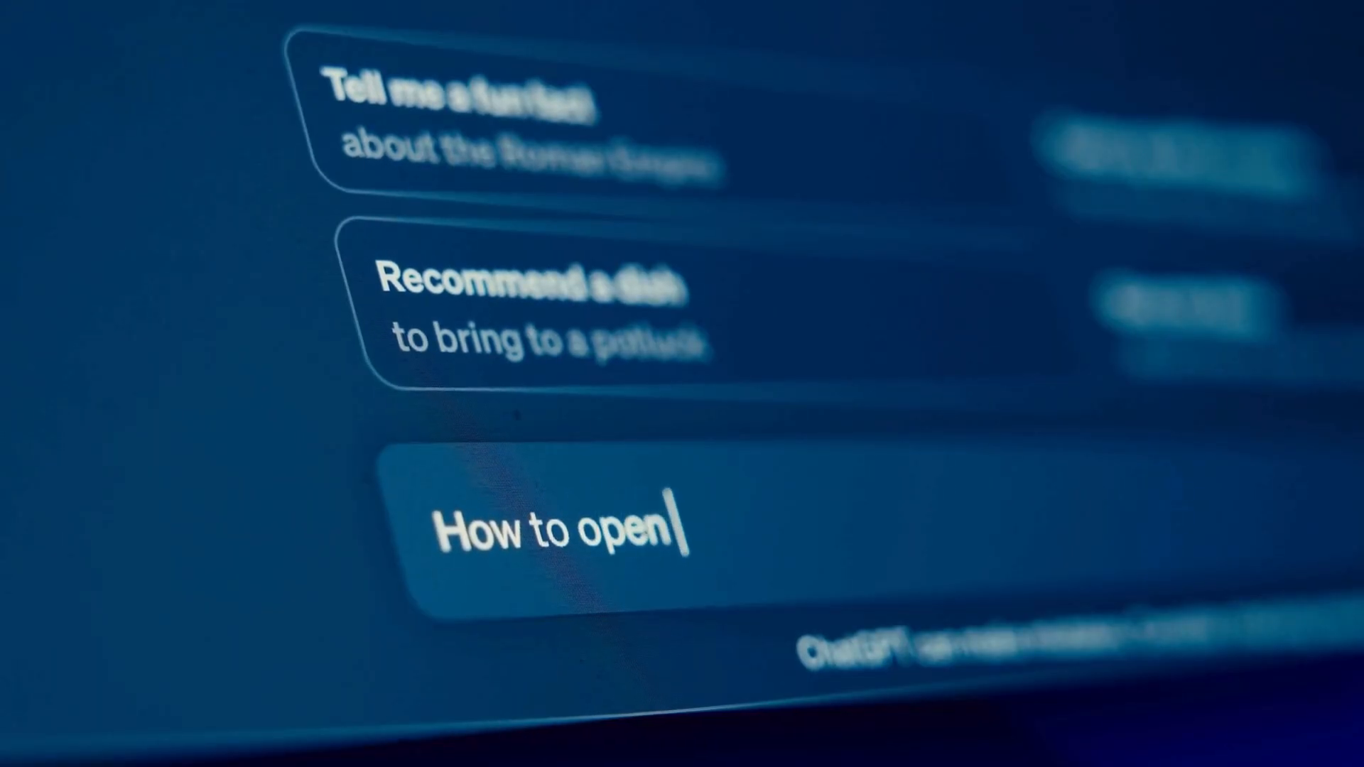
{"action": "type", "text": " a"}
{"action": "type", "text": "civ"}
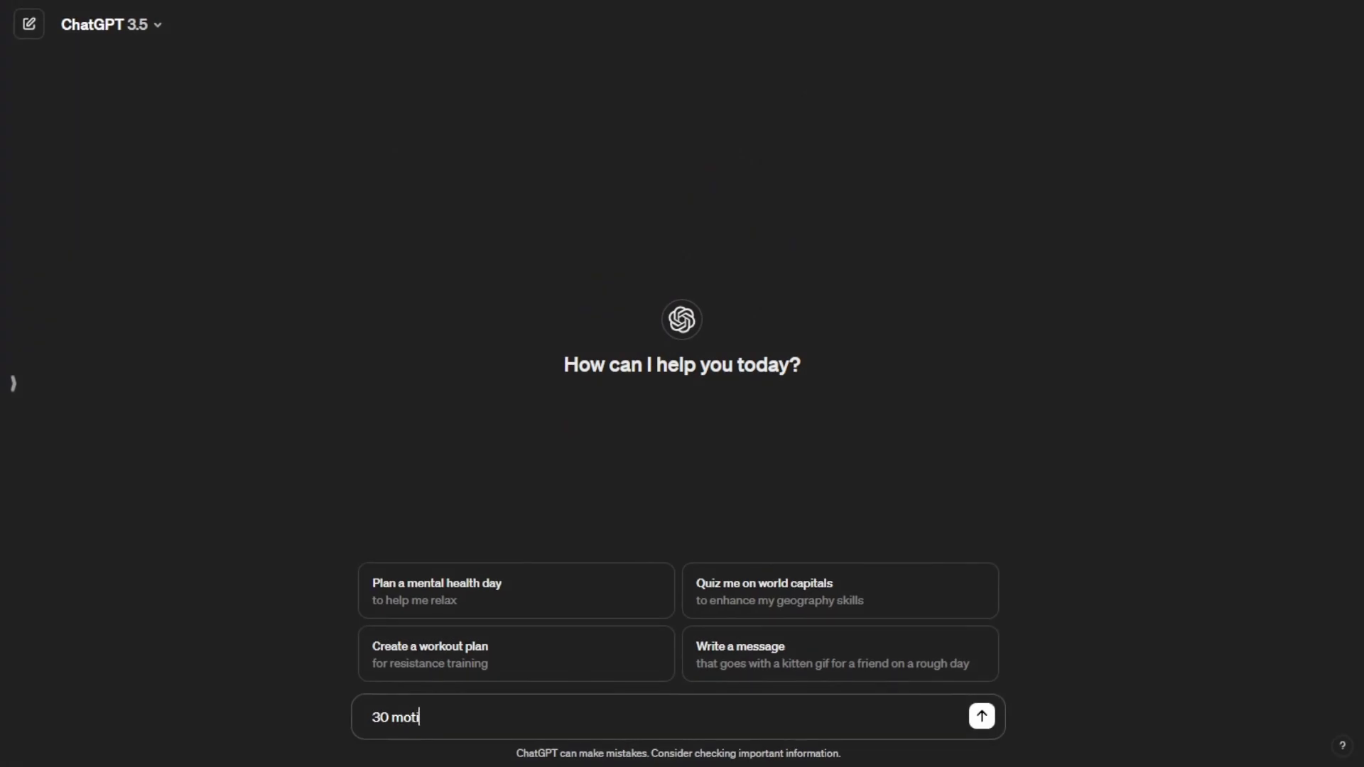
- Ask ChatGPT for 30 motivational quotes
{"action": "type", "text": "es"}
{"action": "key", "text": "Return"}
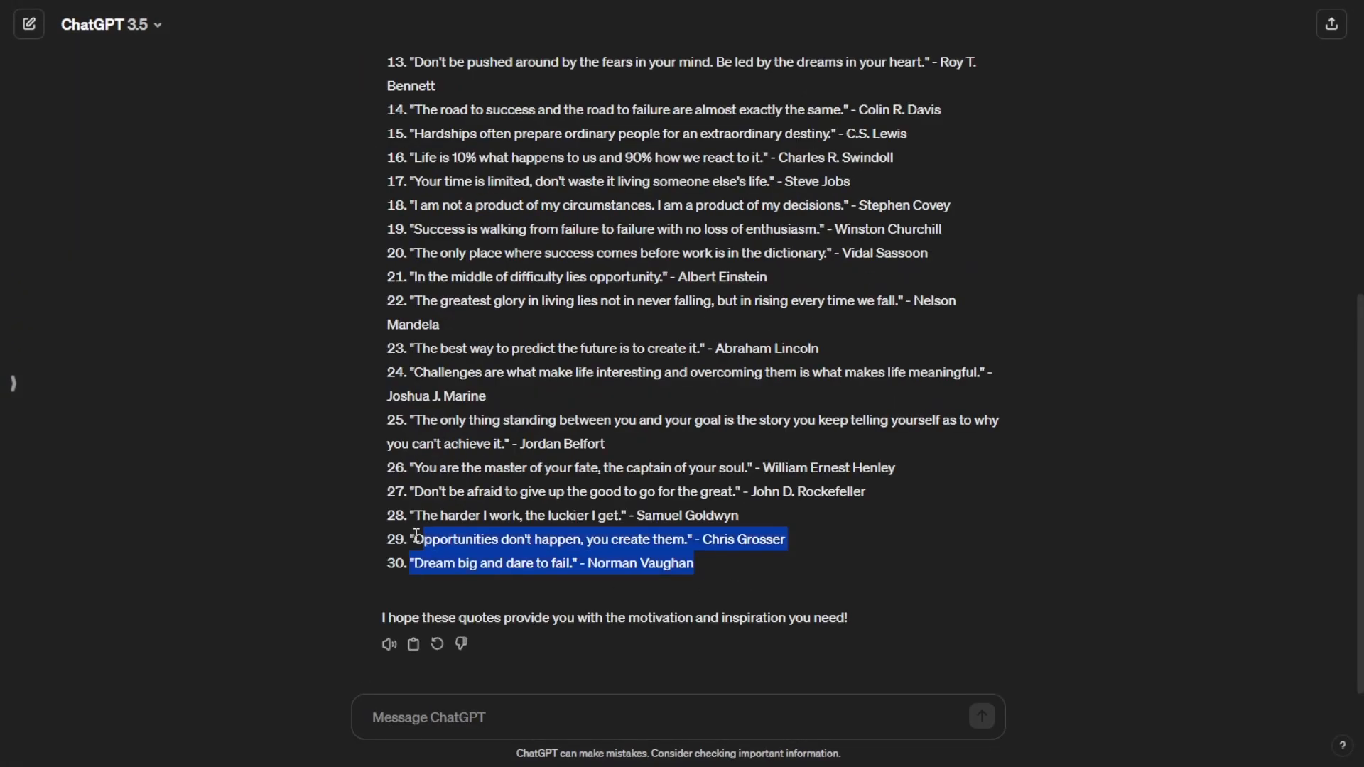
- Copy the full numbered quote list from the reply into Sheet1 of an Excel workbook, one quote per row from cell A1 down
{"action": "left_click_drag", "start_coordinate": [389, 540], "coordinate": [400, 213]}
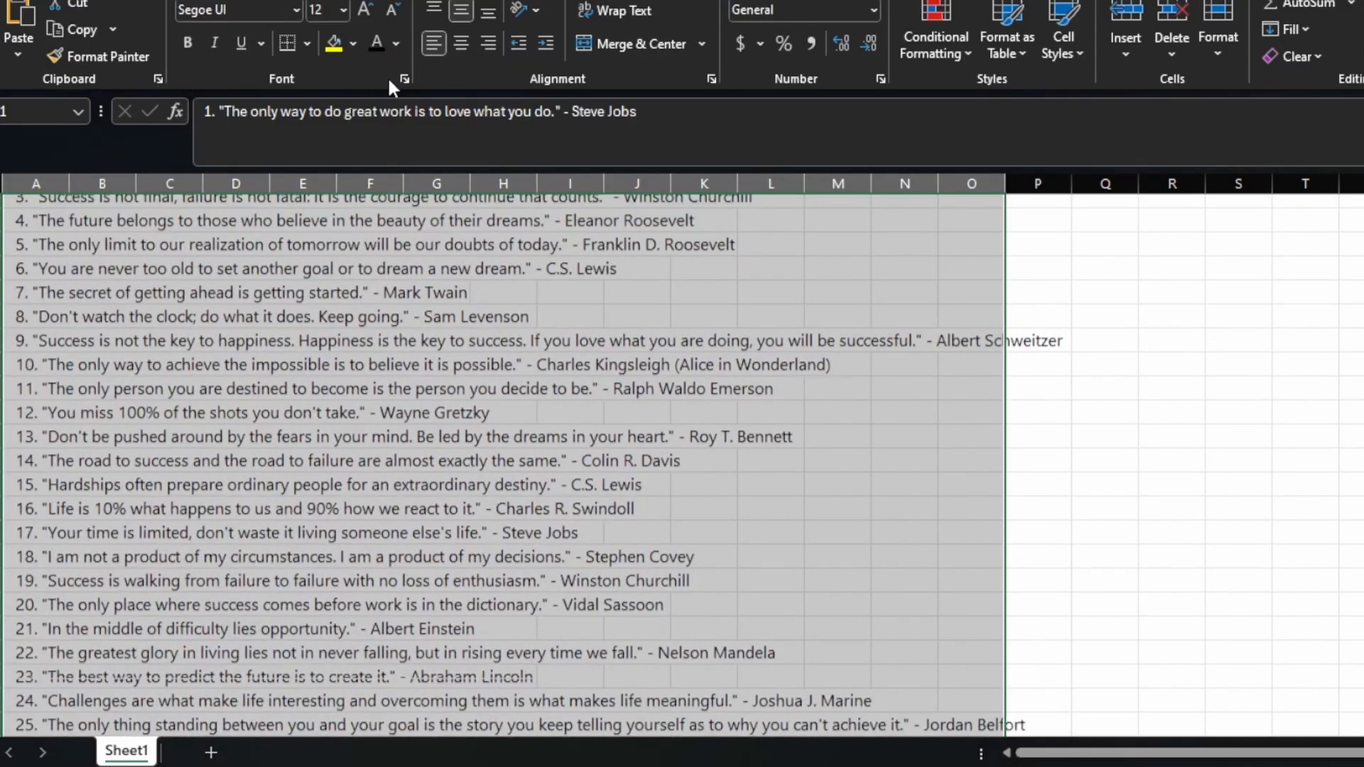
{"action": "left_click", "coordinate": [1241, 326]}
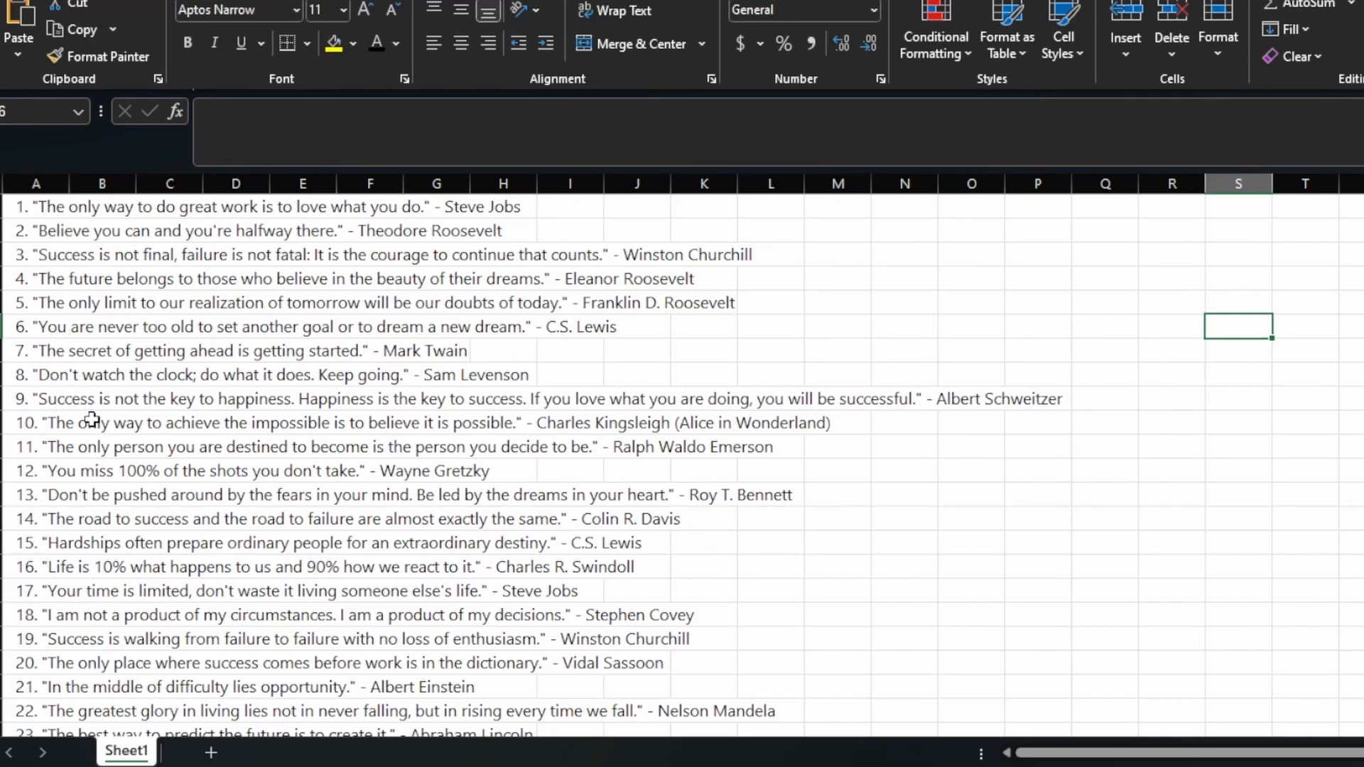
{"action": "left_click", "coordinate": [22, 209]}
{"action": "left_click", "coordinate": [26, 208]}
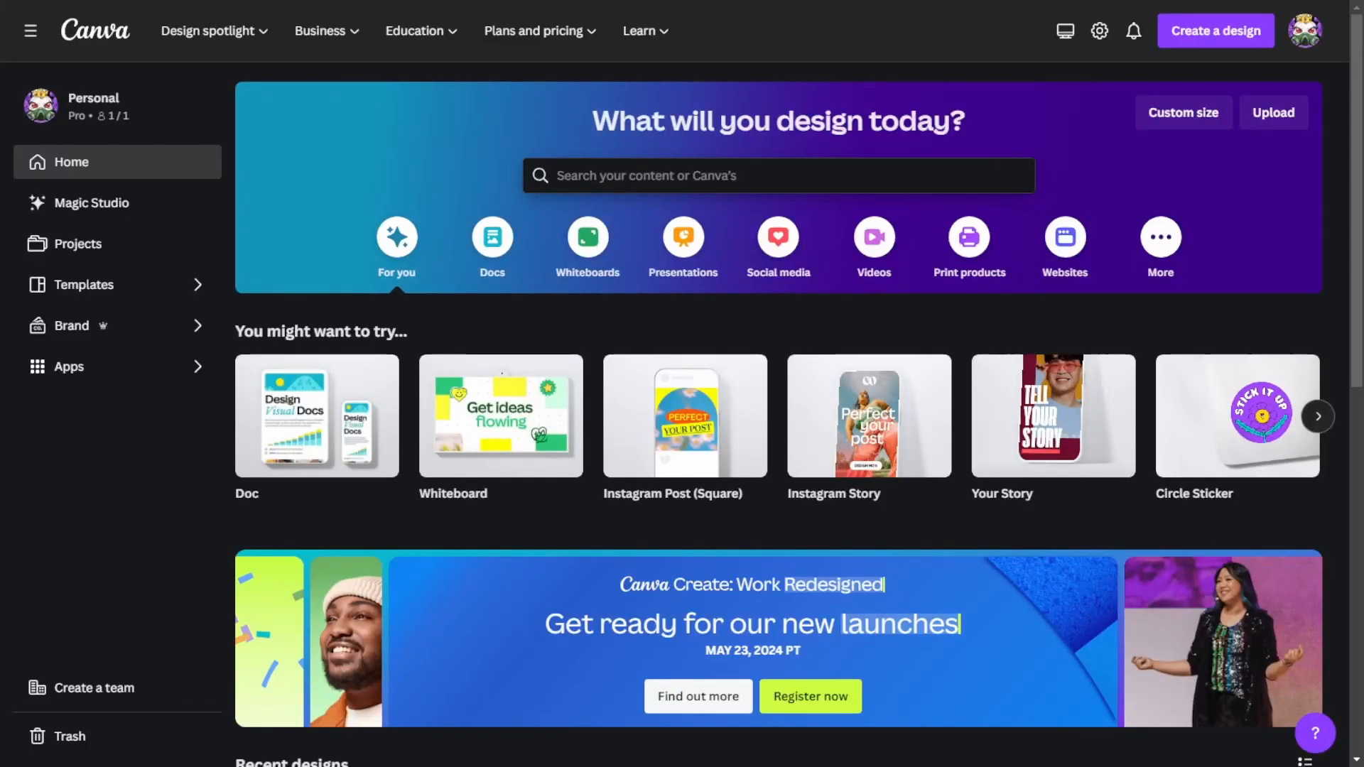
- Switch to Canva and create a blank Instagram Post (Square) design, 1080 × 1080 px
{"action": "left_click", "coordinate": [1216, 31]}
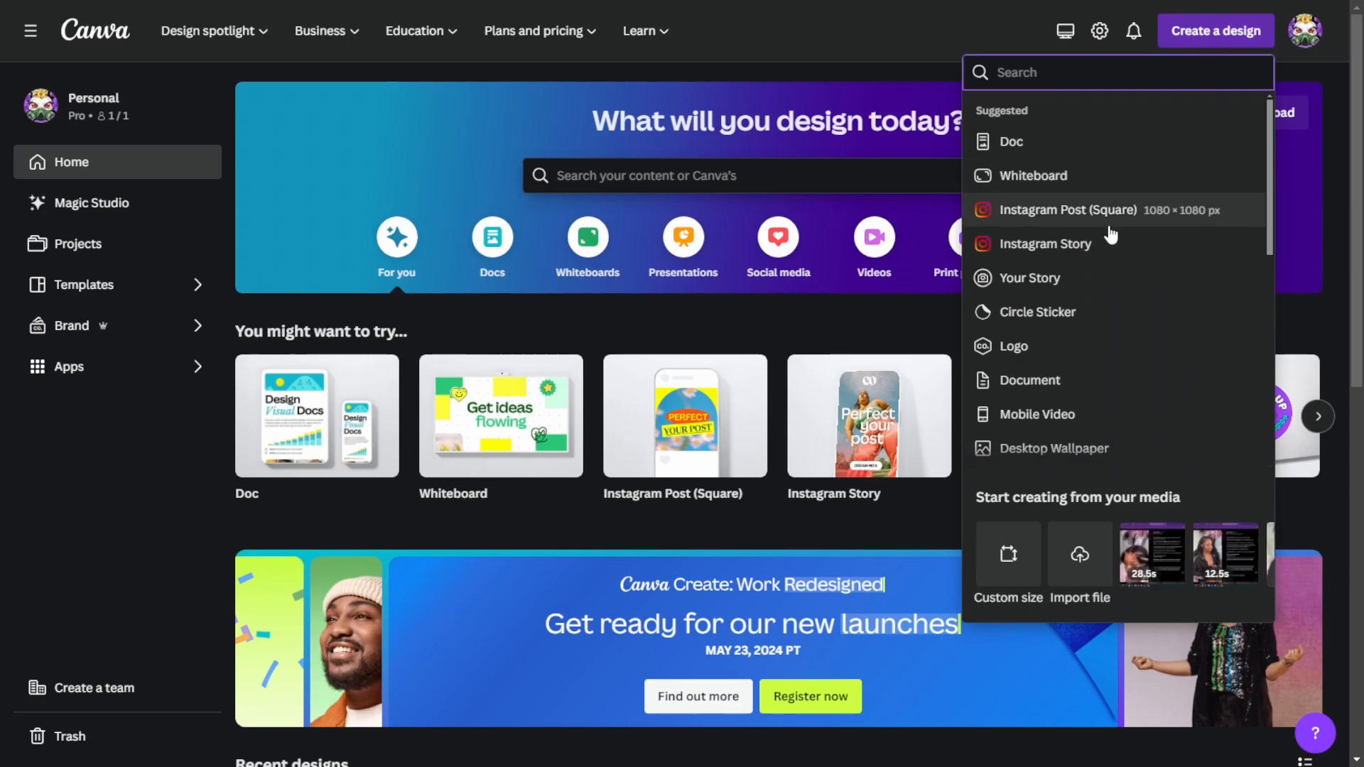
{"action": "left_click", "coordinate": [1081, 215]}
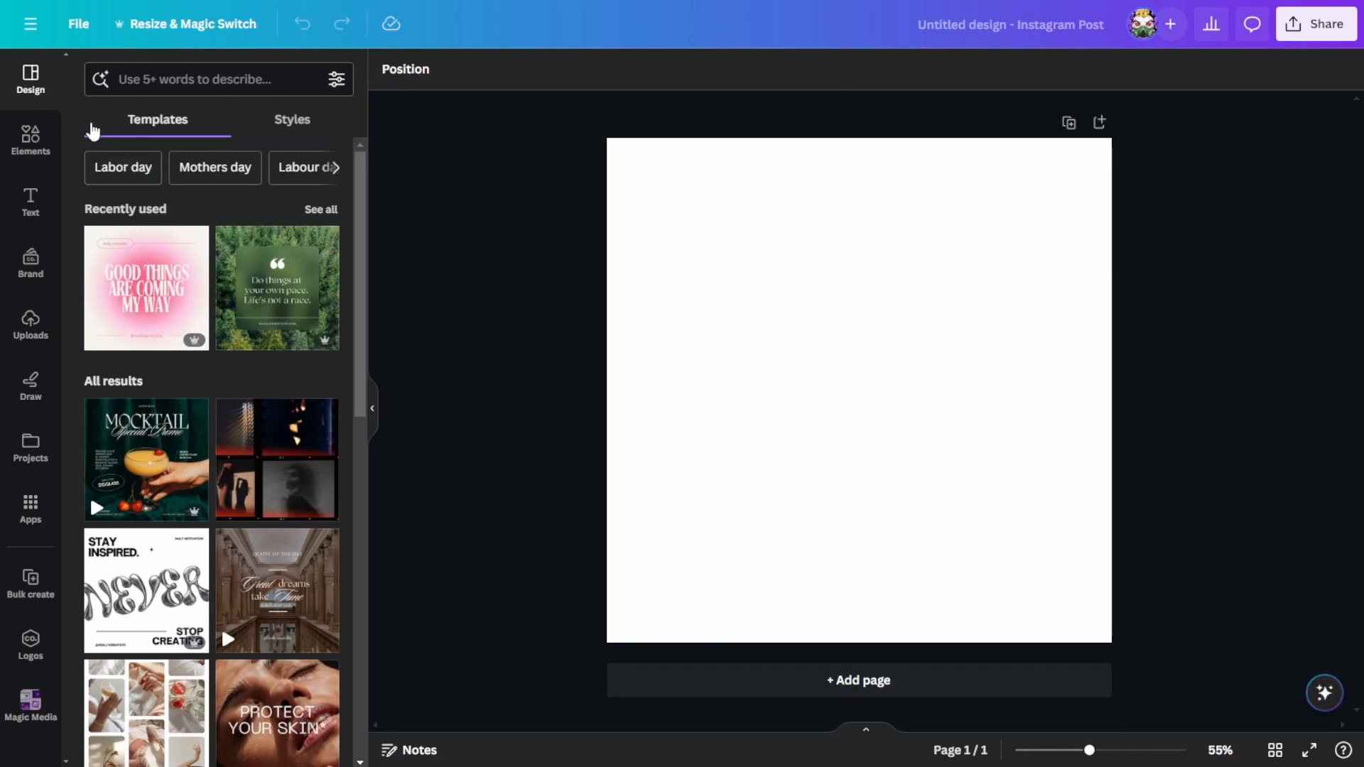
- Apply the "Brown modern quote instagram post" template, headed "Reminder", to the blank page
{"action": "scroll", "coordinate": [220, 395], "scroll_direction": "down", "scroll_amount": 9}
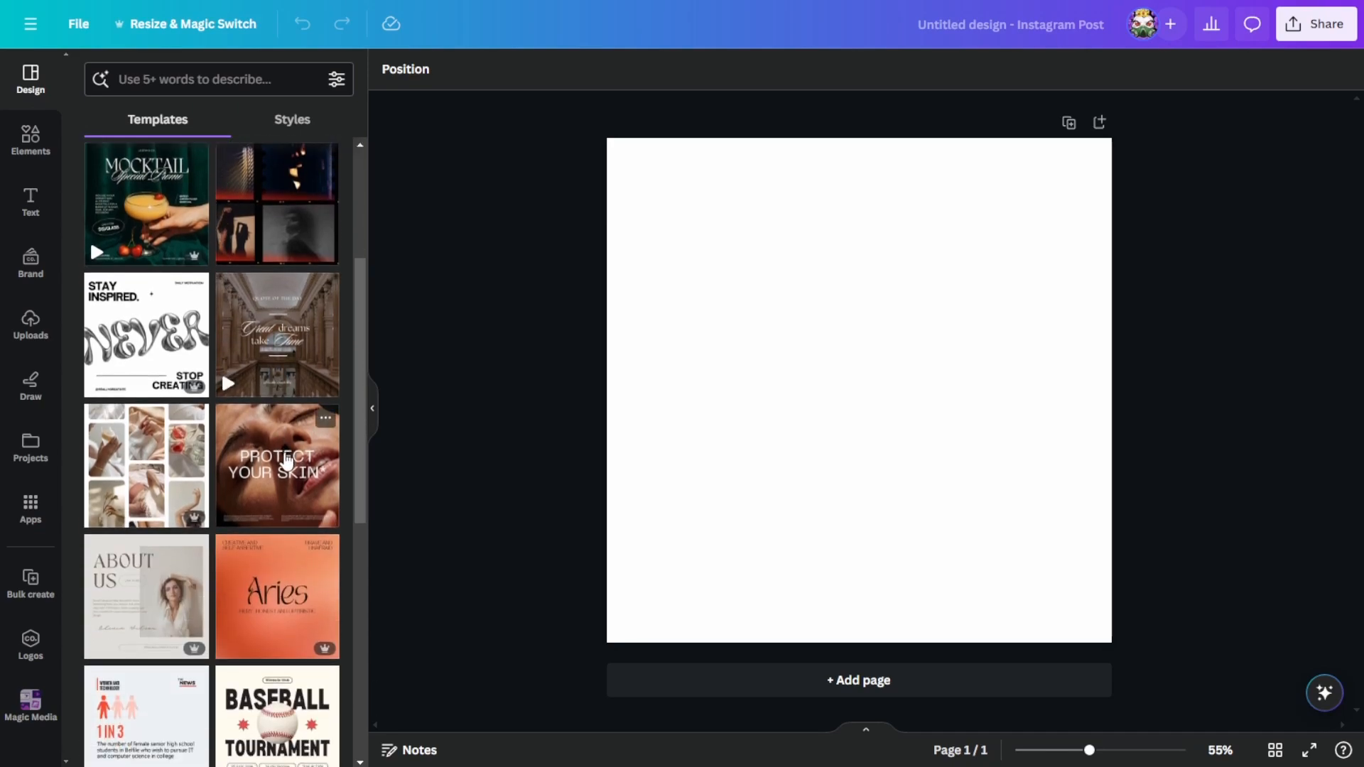
{"action": "scroll", "coordinate": [302, 524], "scroll_direction": "down", "scroll_amount": 10}
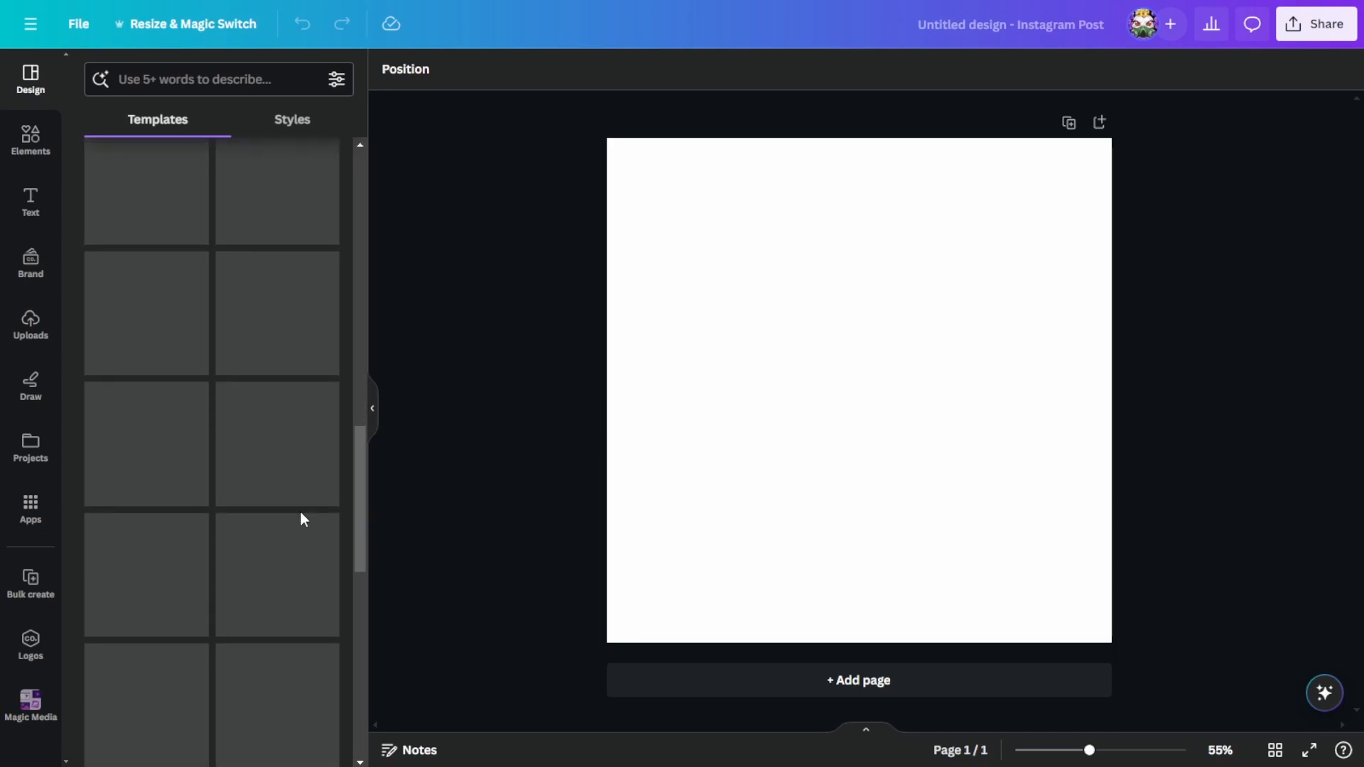
{"action": "scroll", "coordinate": [300, 524], "scroll_direction": "down", "scroll_amount": 8}
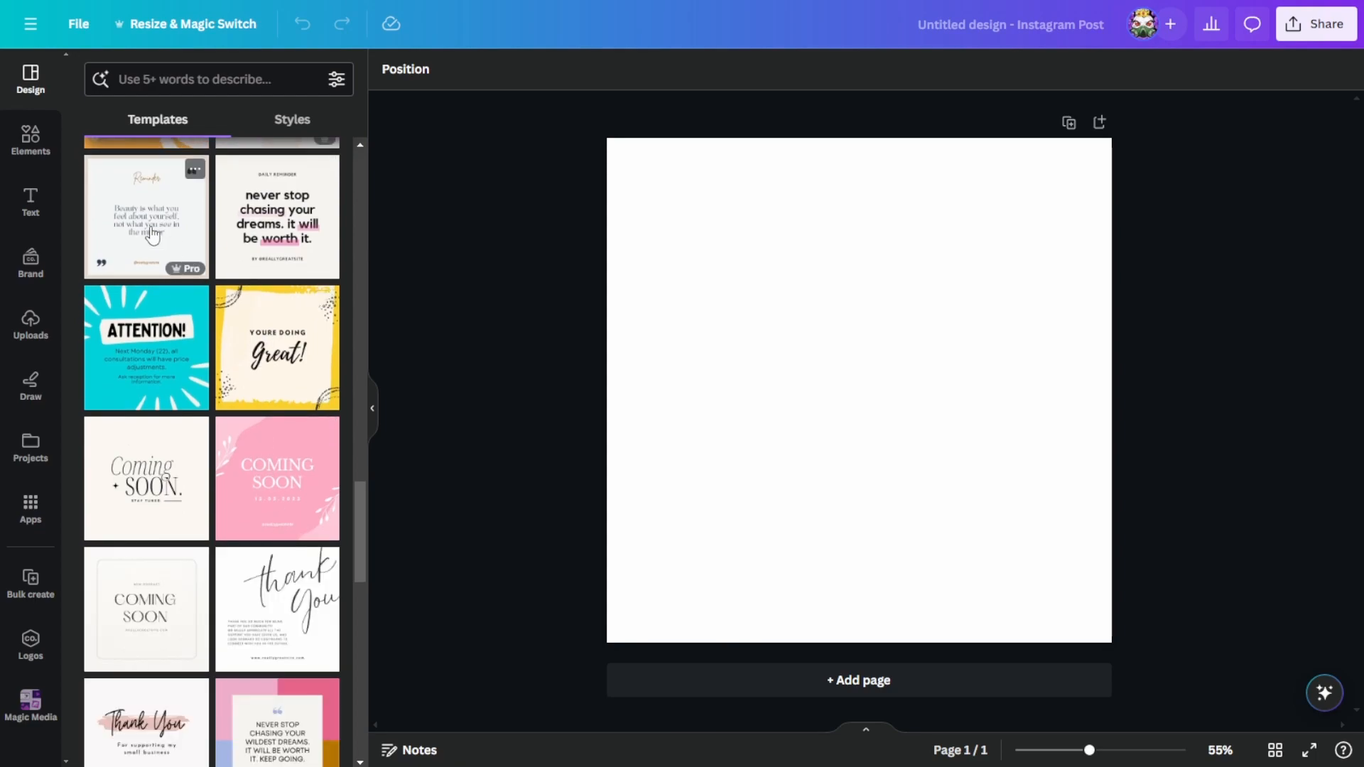
{"action": "left_click", "coordinate": [151, 225]}
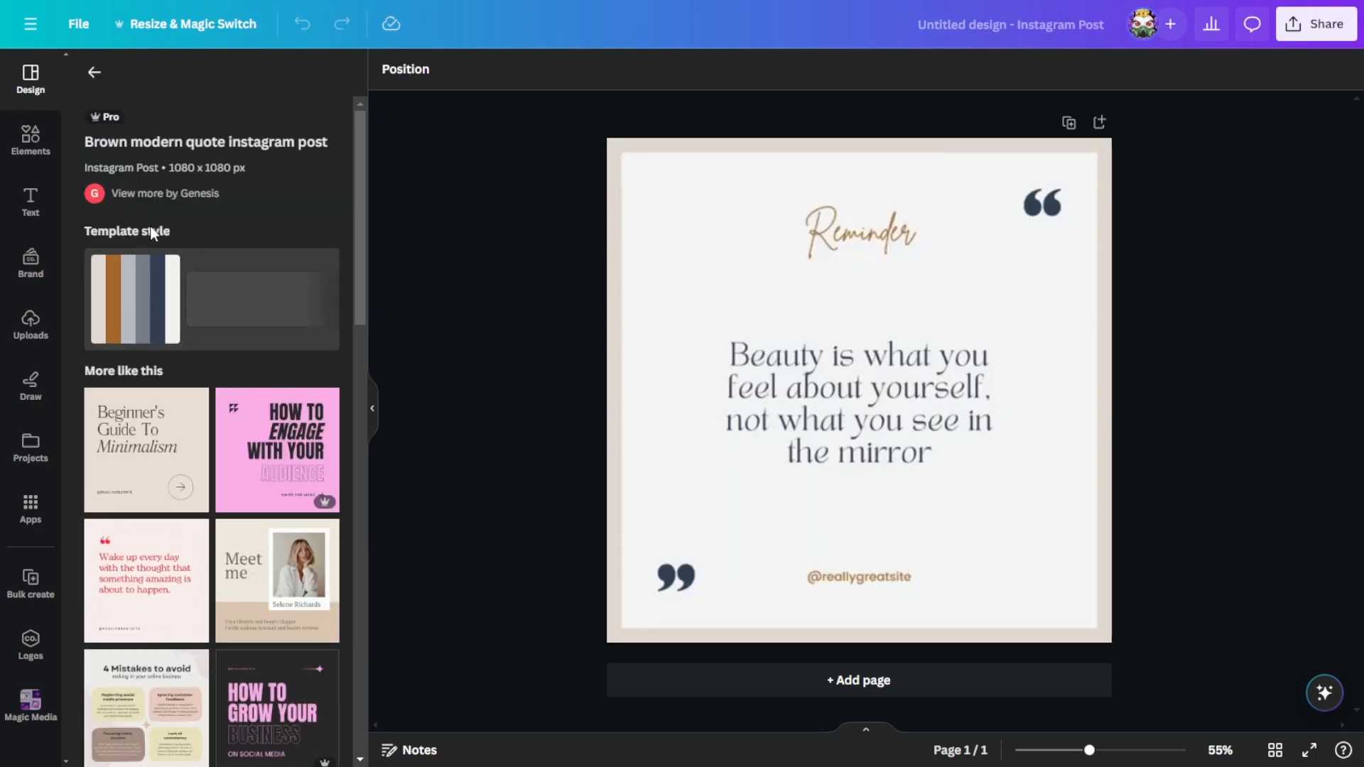
{"action": "left_click", "coordinate": [1191, 500]}
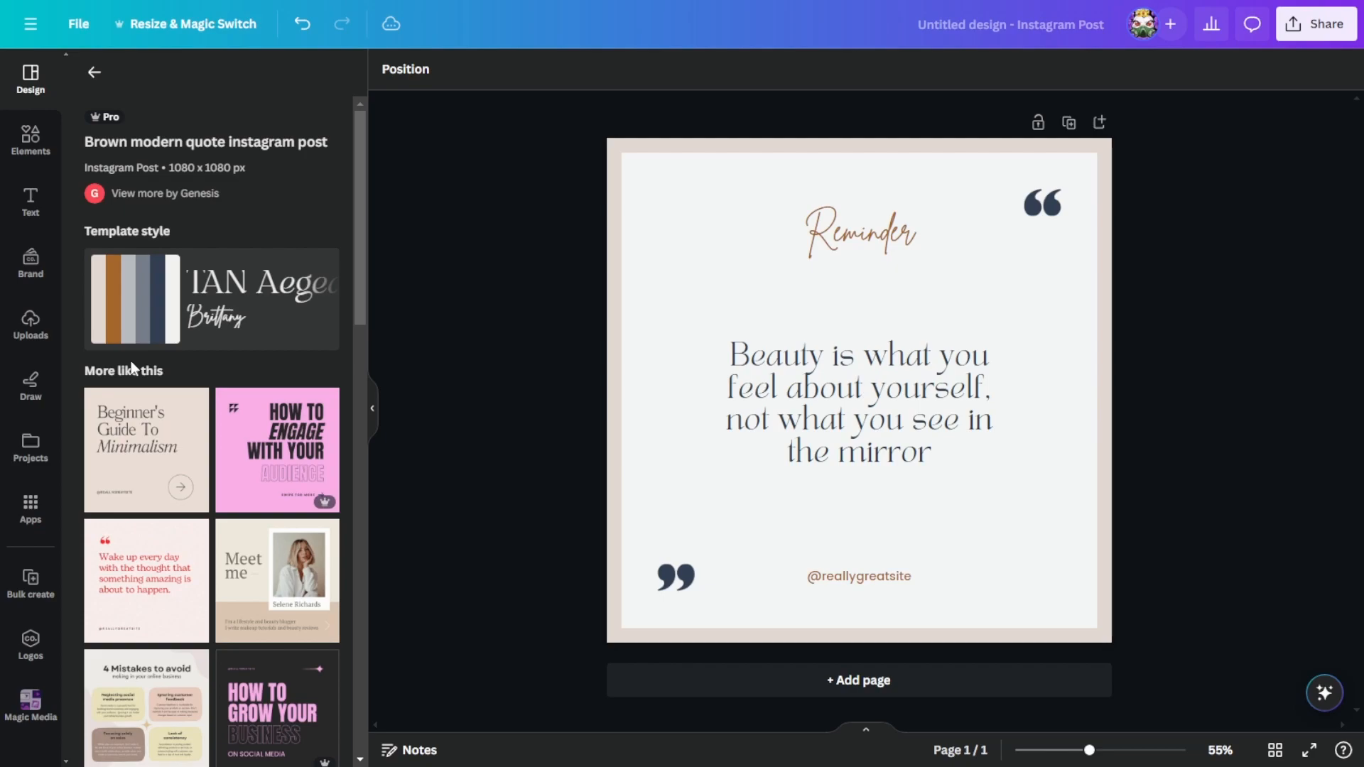
- Load the quote list into Bulk create and look through the data fields it offers
{"action": "left_click", "coordinate": [34, 600]}
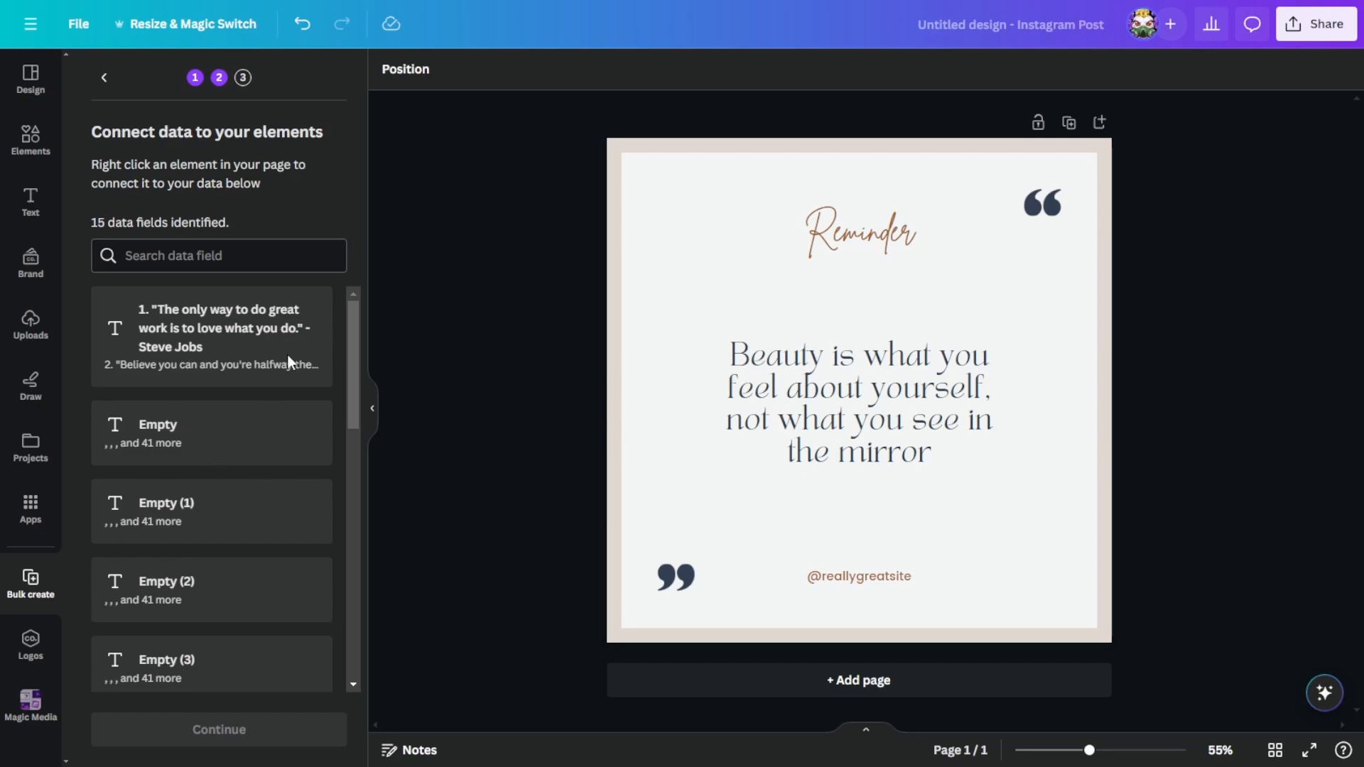
{"action": "scroll", "coordinate": [188, 342], "scroll_direction": "down", "scroll_amount": 5}
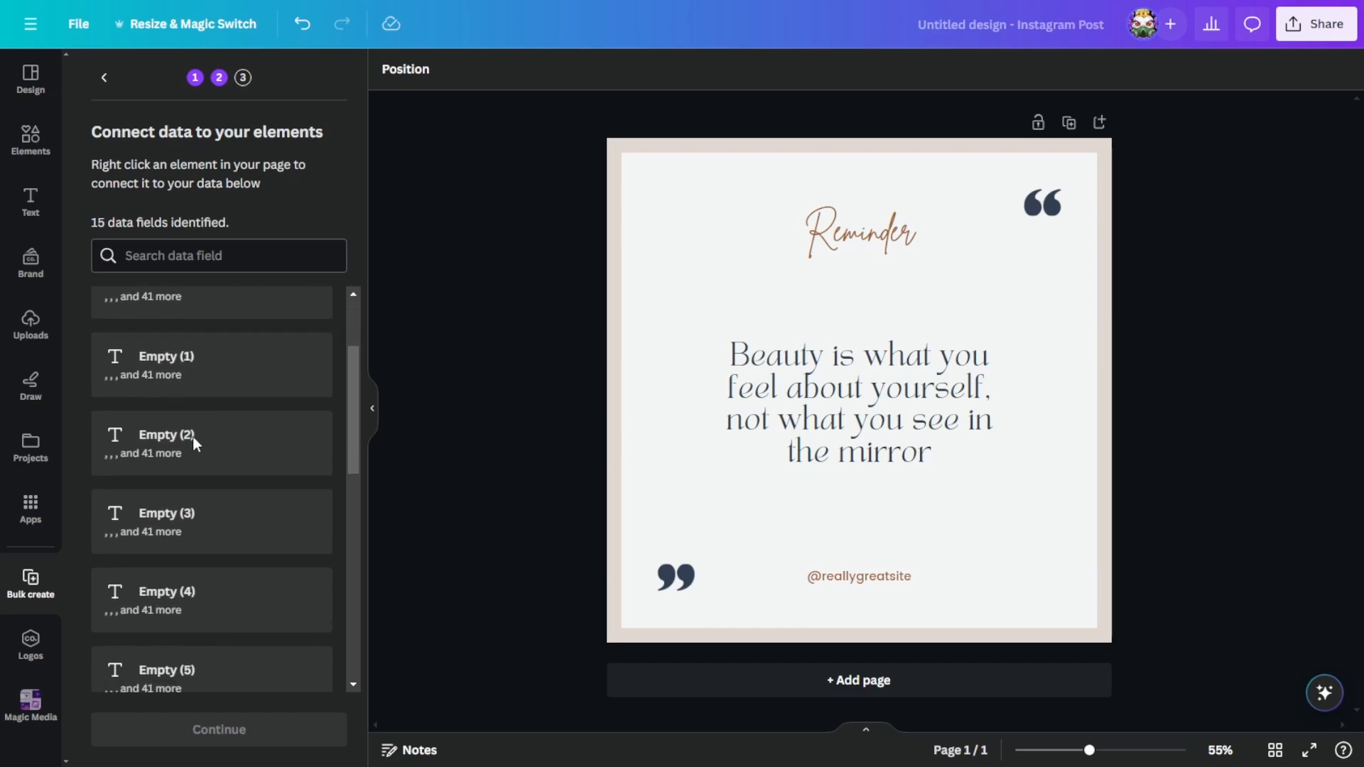
{"action": "scroll", "coordinate": [220, 593], "scroll_direction": "down", "scroll_amount": 3}
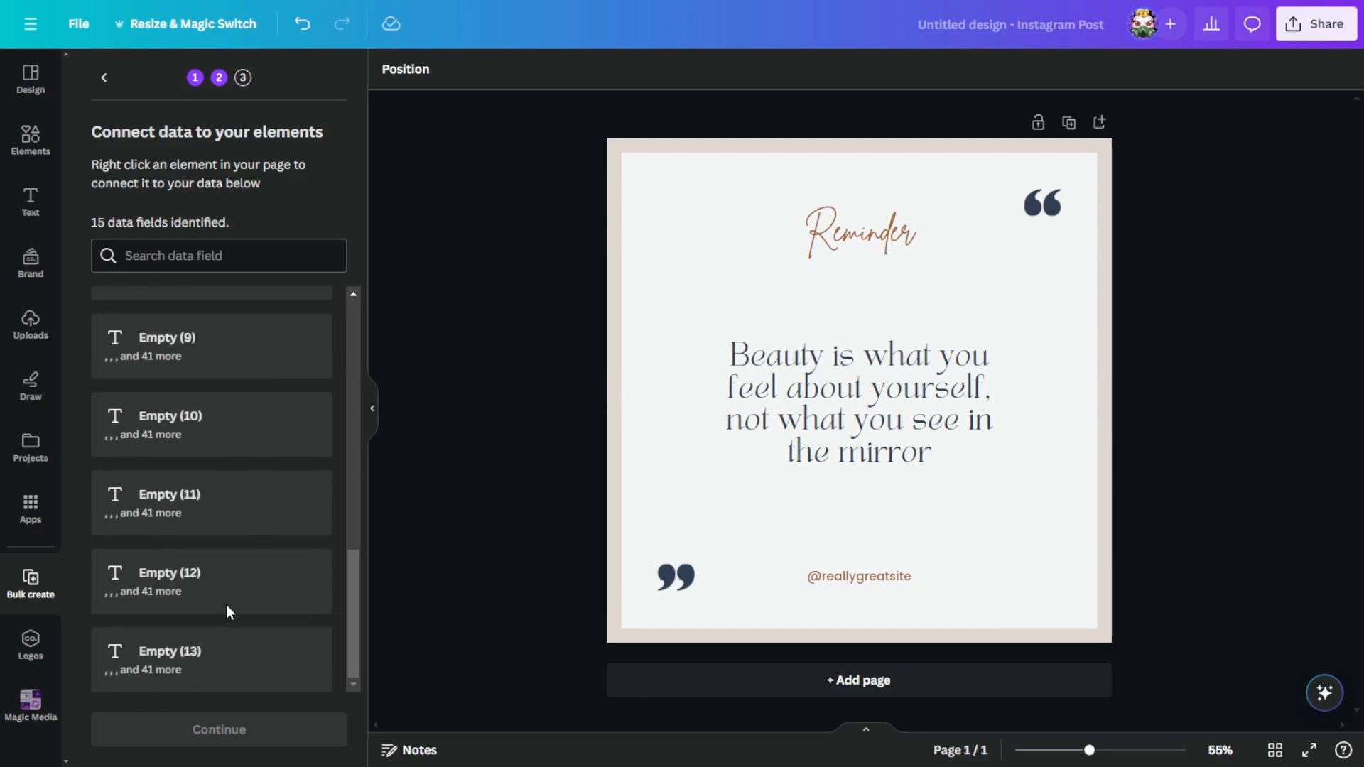
{"action": "scroll", "coordinate": [201, 662], "scroll_direction": "up", "scroll_amount": 8}
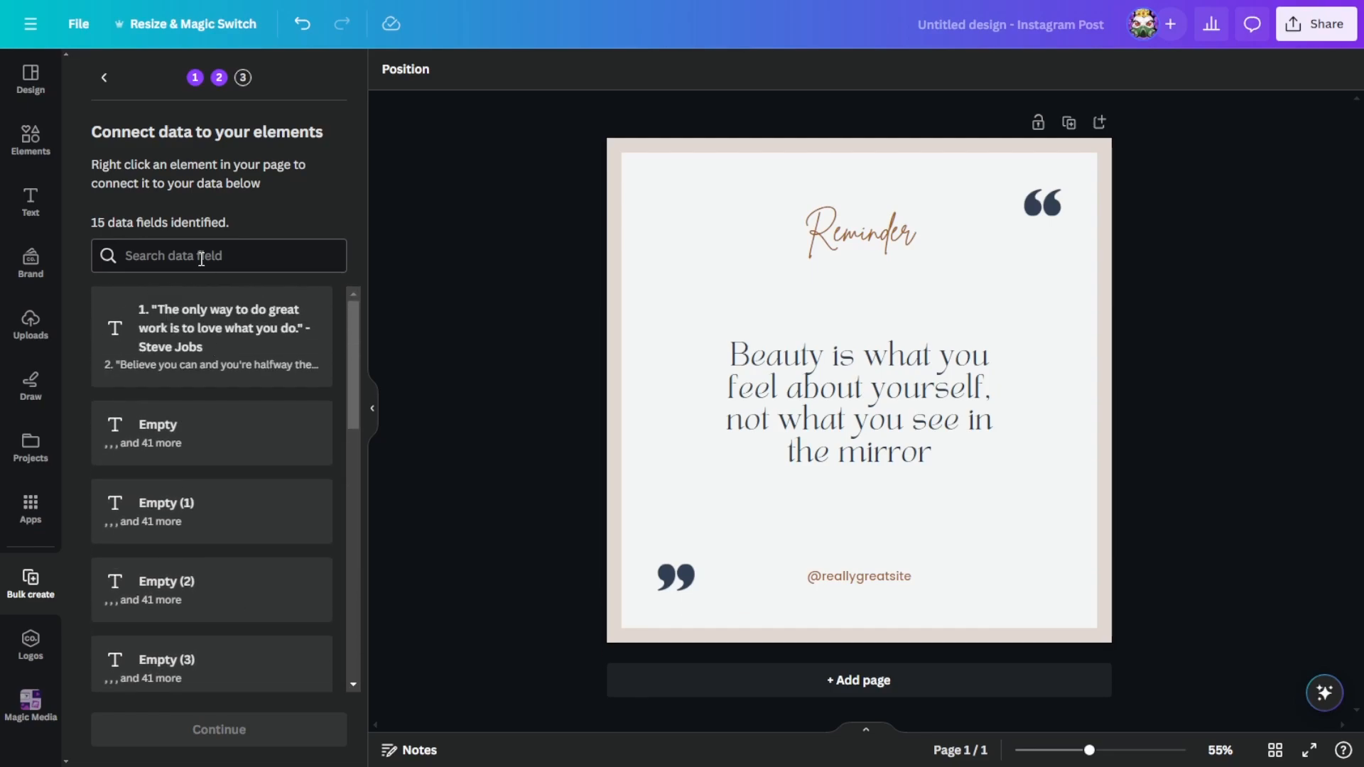
- Connect the quote text in the middle of the page to the "1. The only way to do great work" data field
{"action": "left_click", "coordinate": [829, 424]}
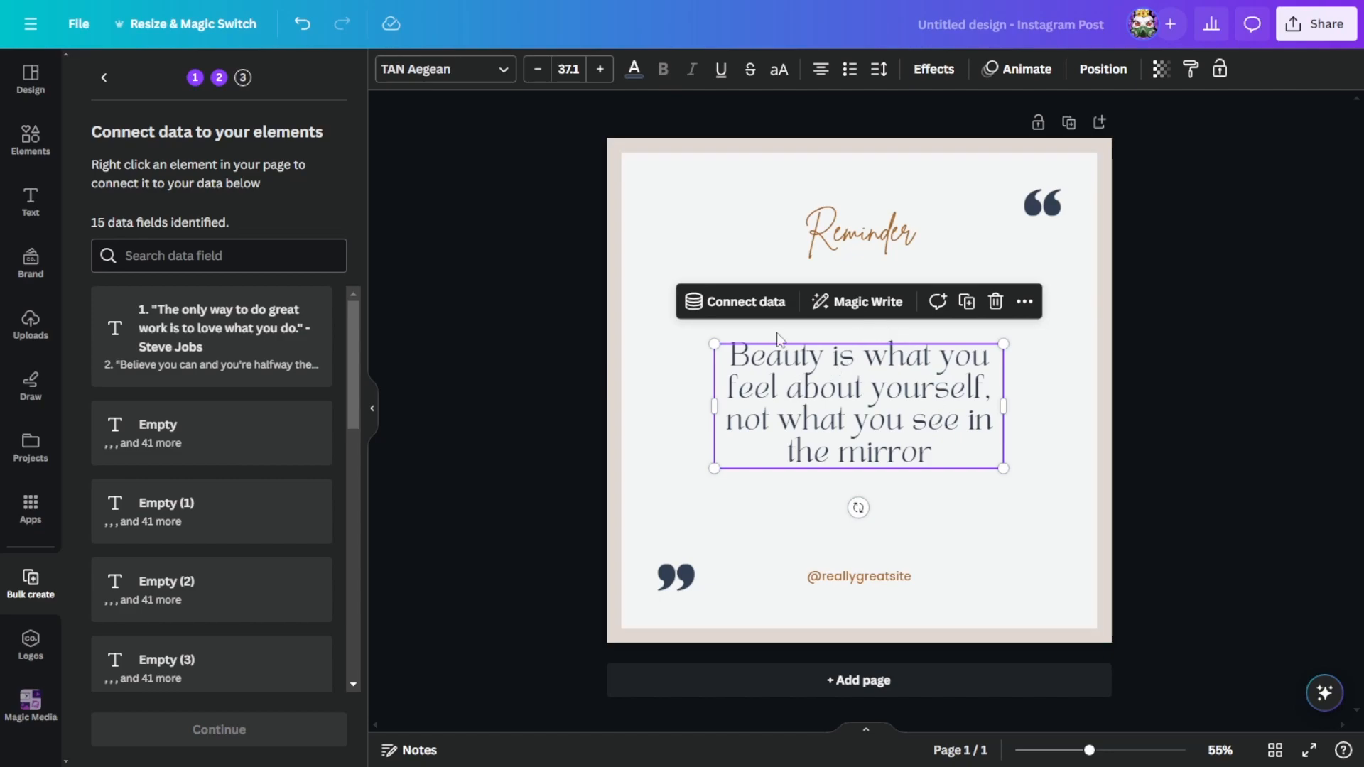
{"action": "left_click", "coordinate": [768, 304]}
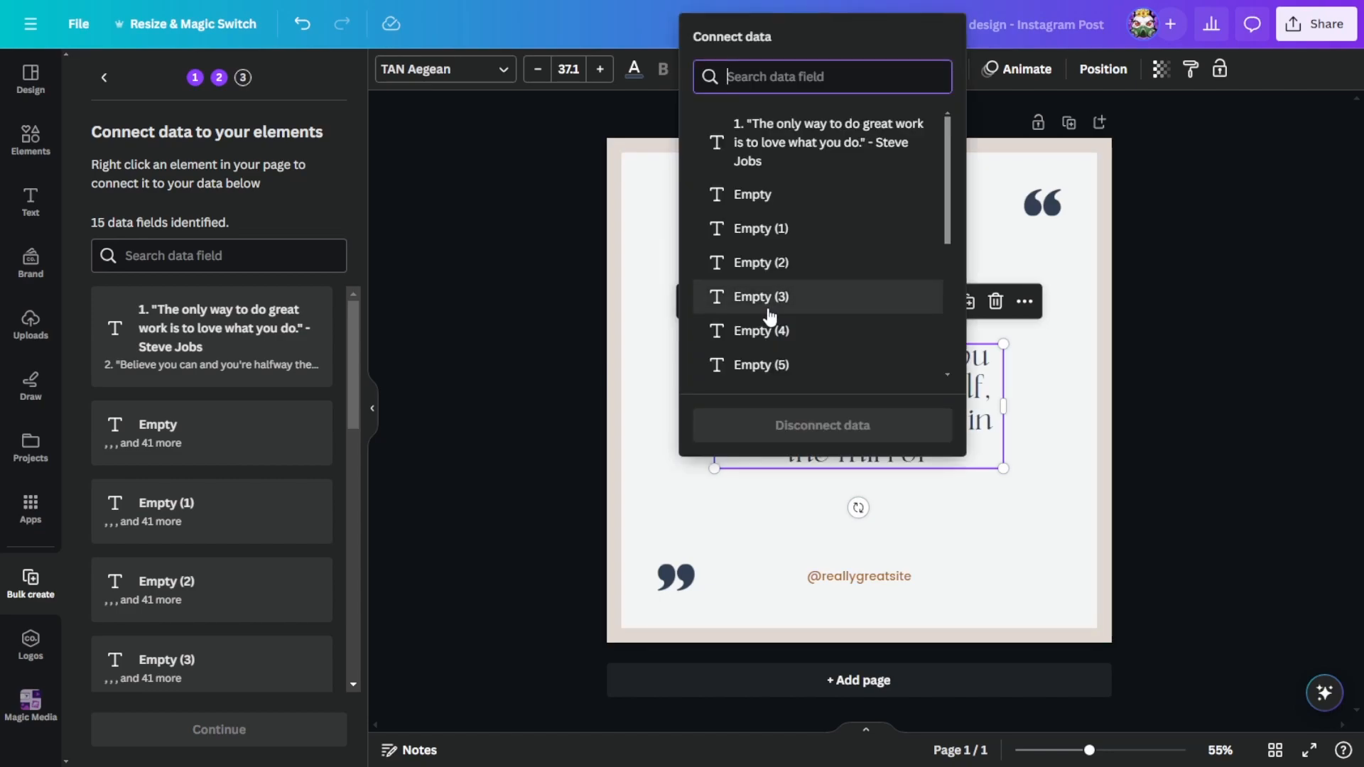
{"action": "left_click", "coordinate": [851, 156]}
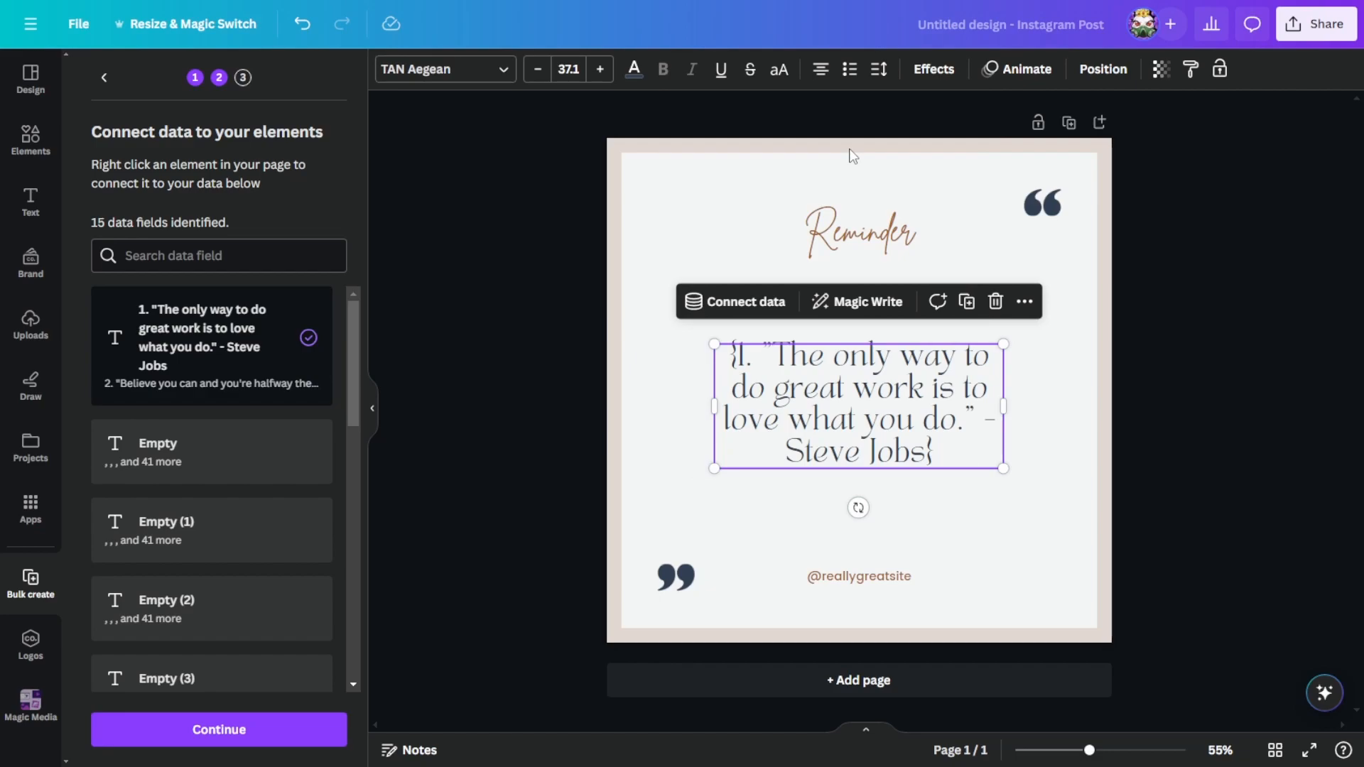
- Continue to applying the data, check the listed quote rows, and generate 44 designs with all rows selected
{"action": "left_click", "coordinate": [235, 741]}
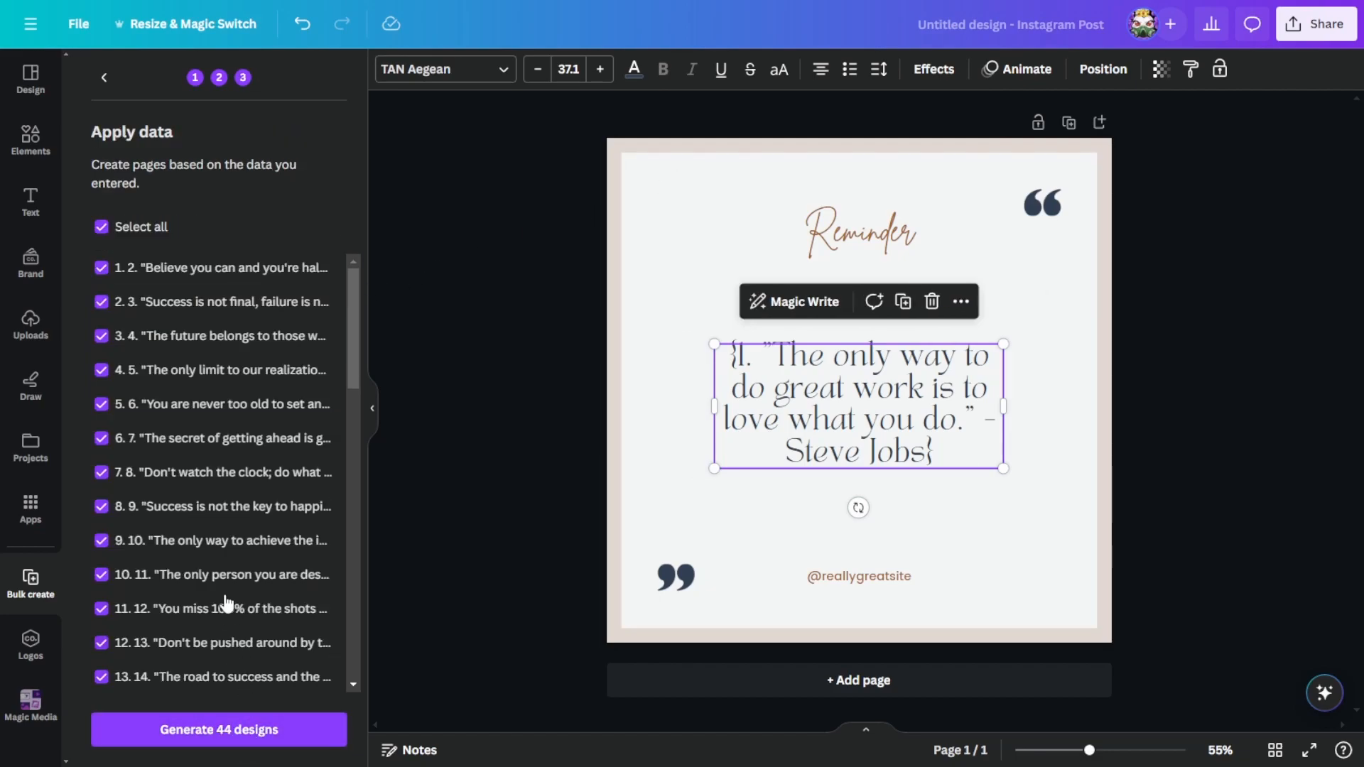
{"action": "scroll", "coordinate": [239, 505], "scroll_direction": "down", "scroll_amount": 10}
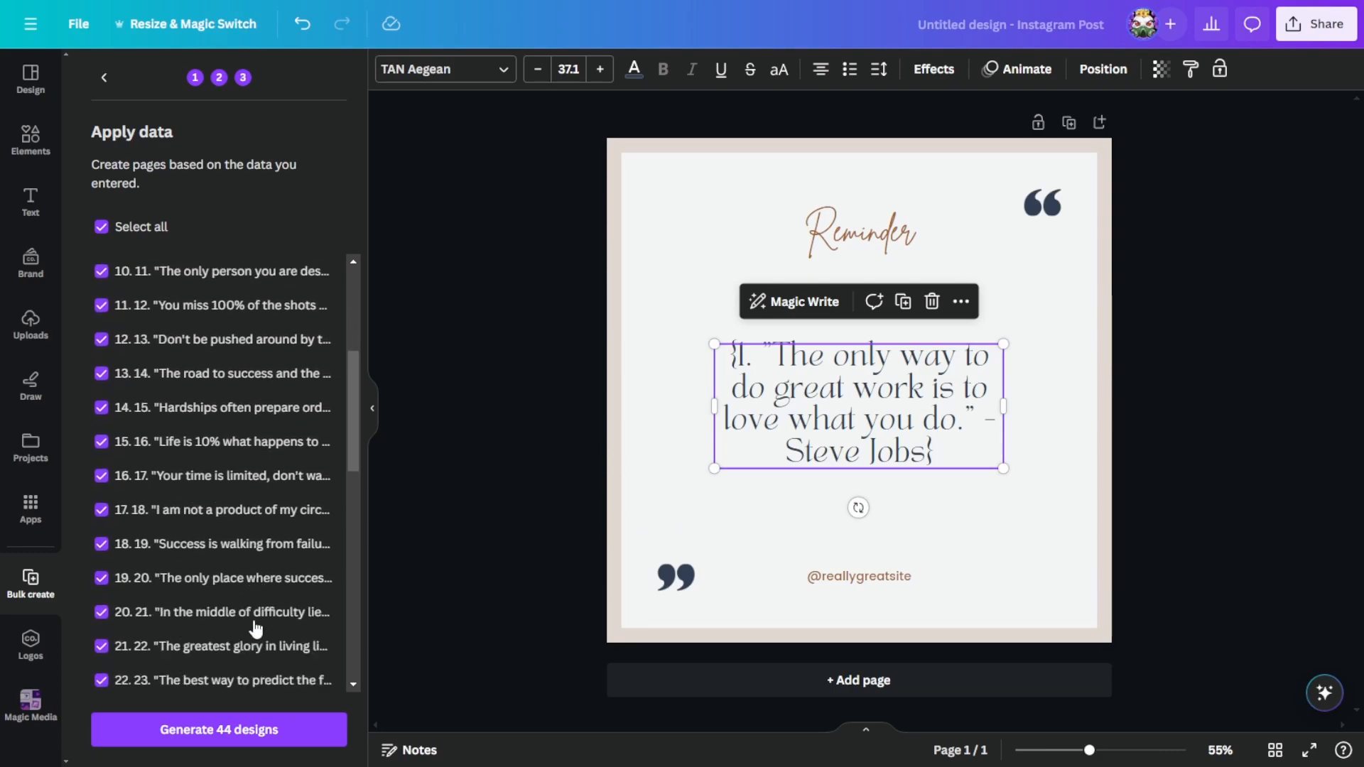
{"action": "scroll", "coordinate": [237, 689], "scroll_direction": "down", "scroll_amount": 3}
{"action": "scroll", "coordinate": [206, 583], "scroll_direction": "up", "scroll_amount": 6}
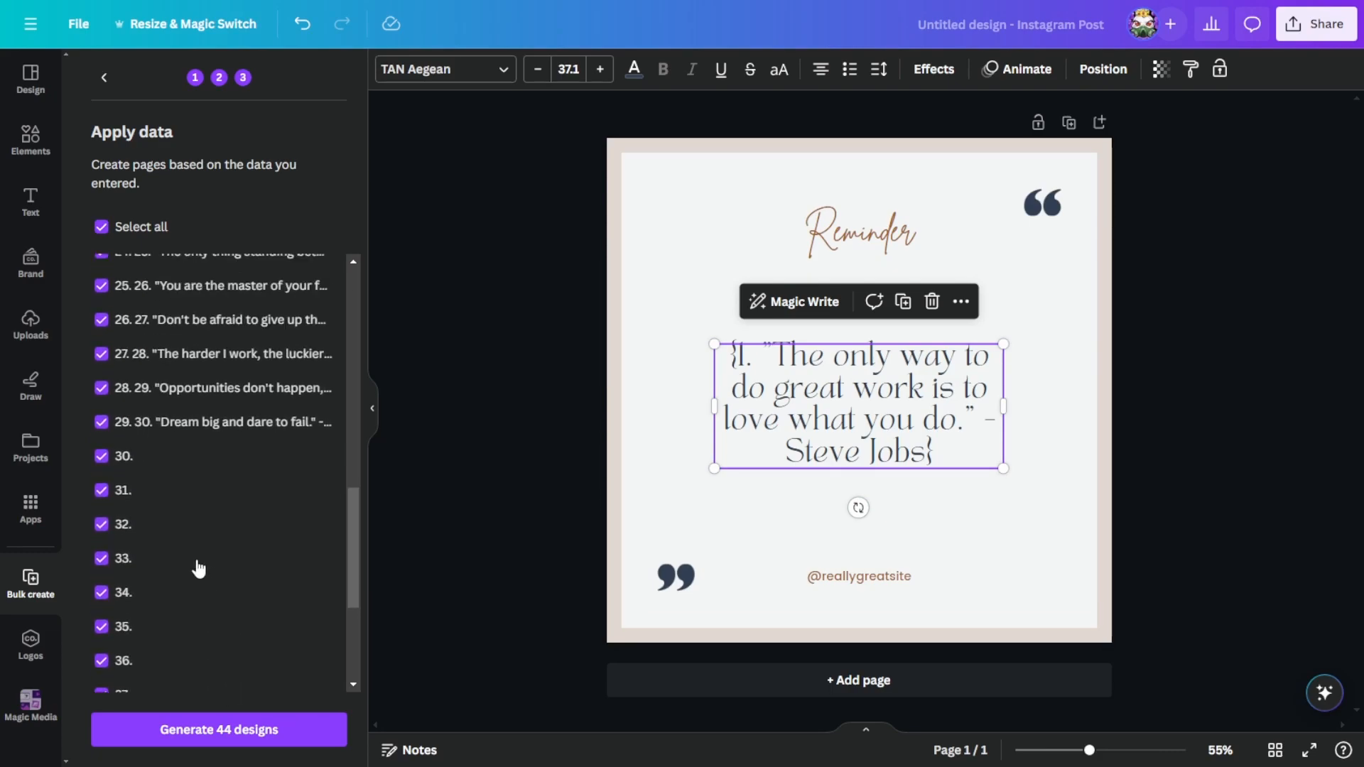
{"action": "scroll", "coordinate": [176, 402], "scroll_direction": "up", "scroll_amount": 2}
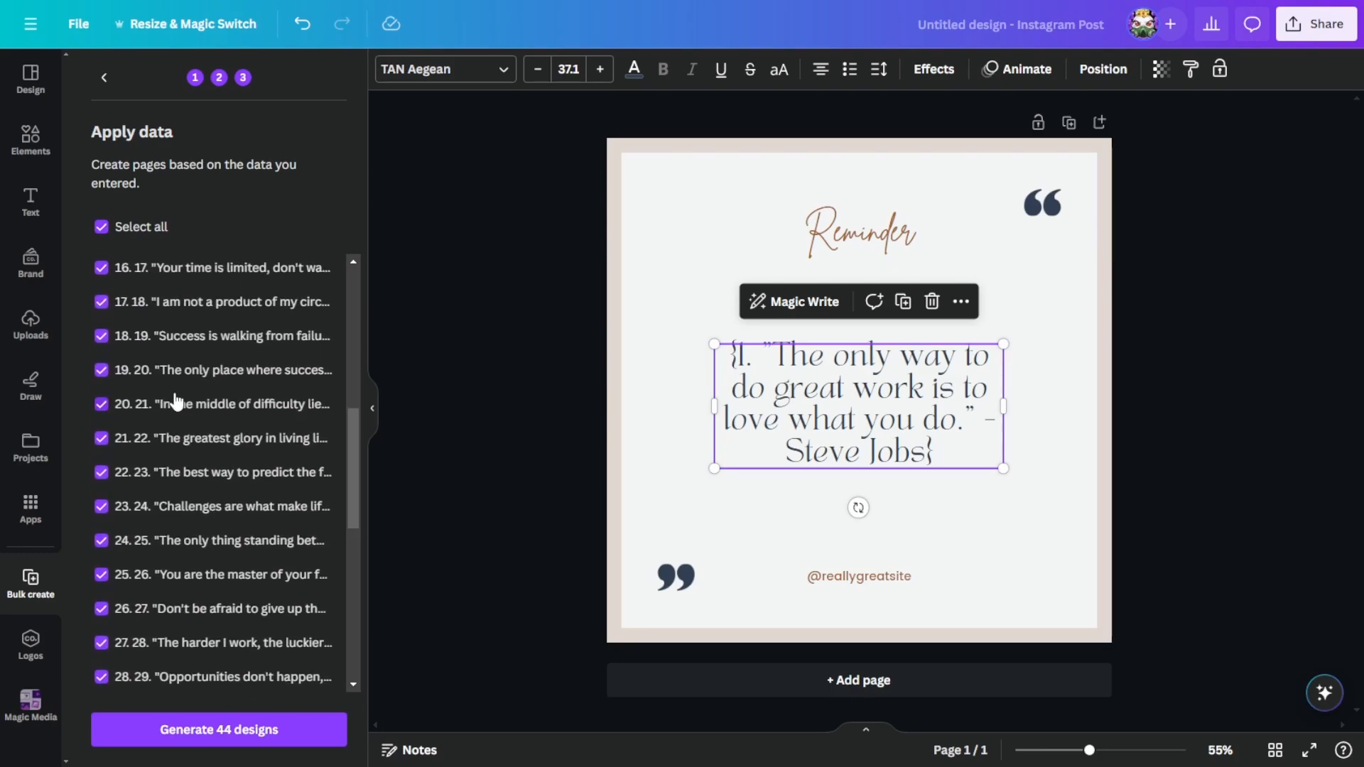
{"action": "scroll", "coordinate": [237, 483], "scroll_direction": "down", "scroll_amount": 2}
{"action": "scroll", "coordinate": [238, 471], "scroll_direction": "up", "scroll_amount": 1}
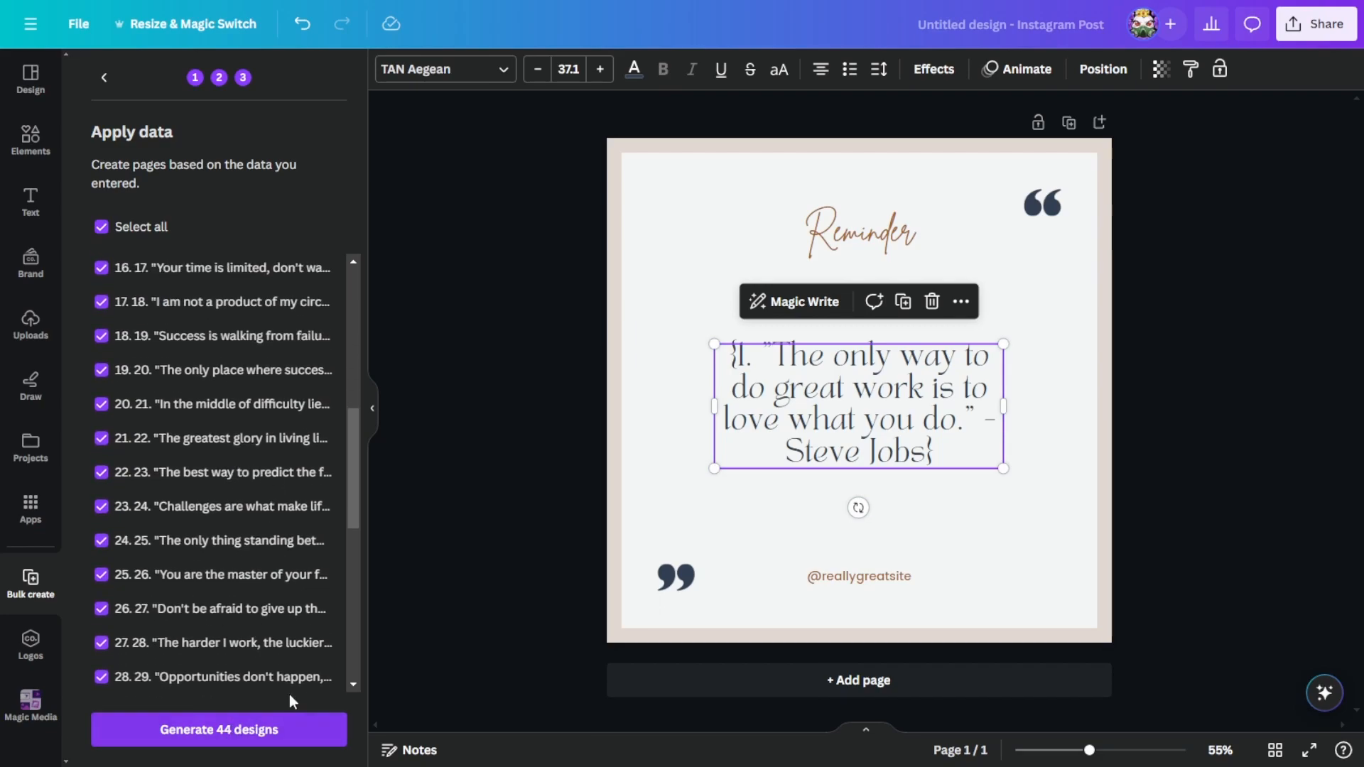
{"action": "scroll", "coordinate": [290, 512], "scroll_direction": "up", "scroll_amount": 10}
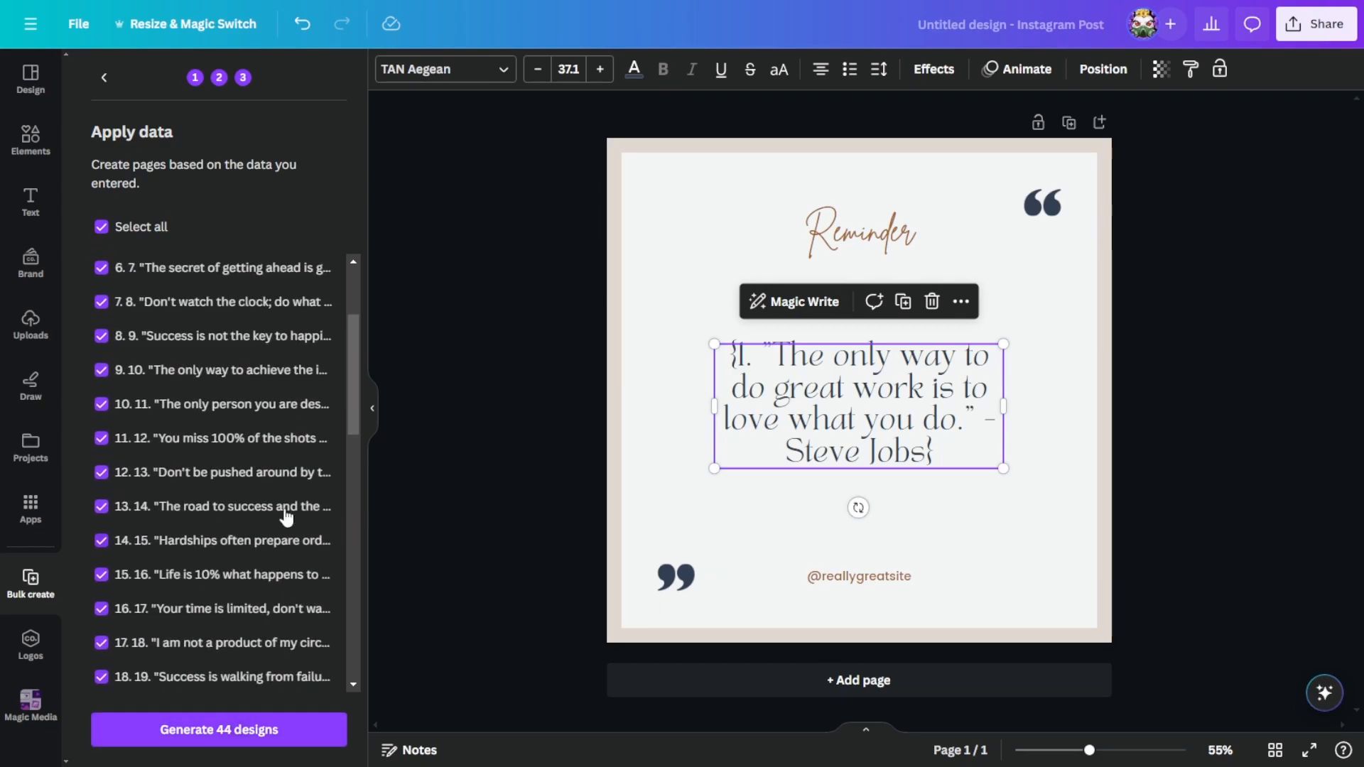
{"action": "left_click", "coordinate": [237, 731]}
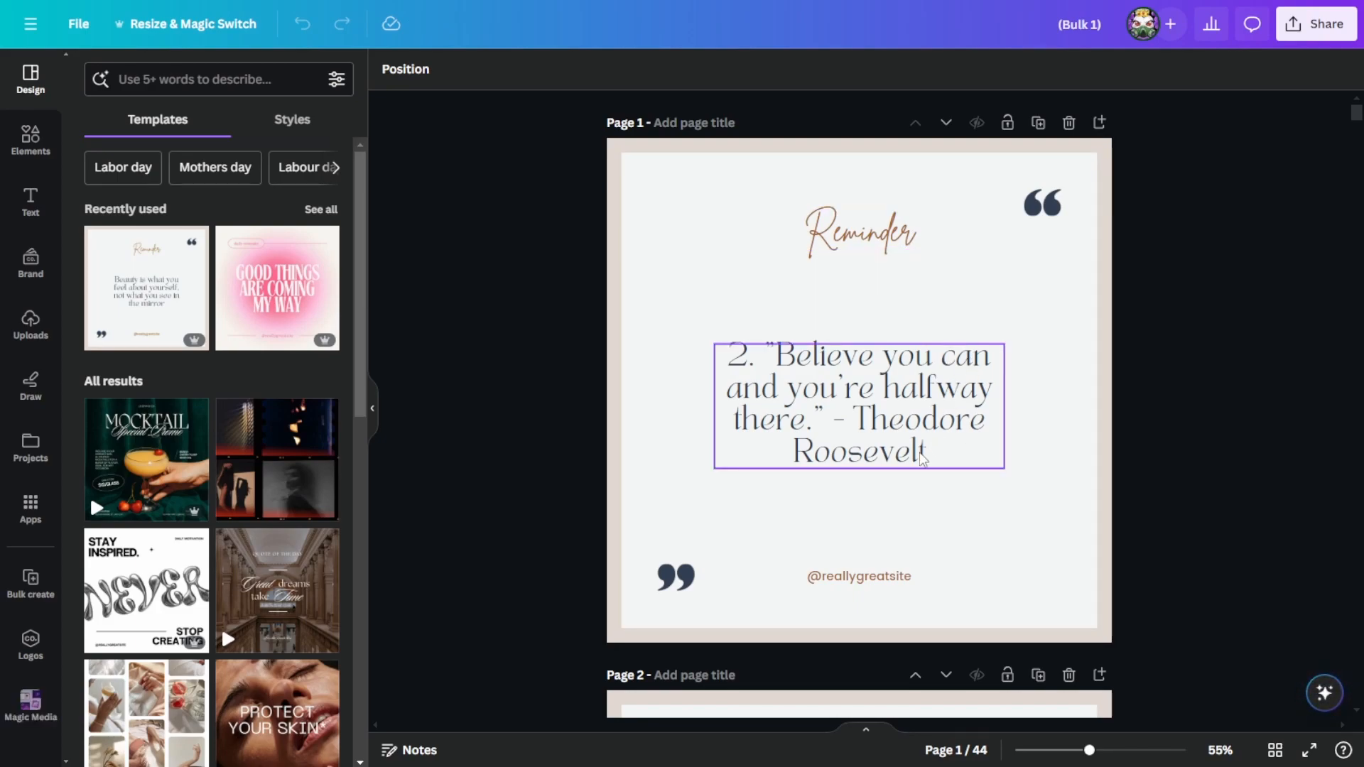
- Review the generated quote pages from page 1 through page 8, checking how each quote fits the layout
{"action": "scroll", "coordinate": [874, 532], "scroll_direction": "down", "scroll_amount": 5}
{"action": "scroll", "coordinate": [972, 514], "scroll_direction": "down", "scroll_amount": 3}
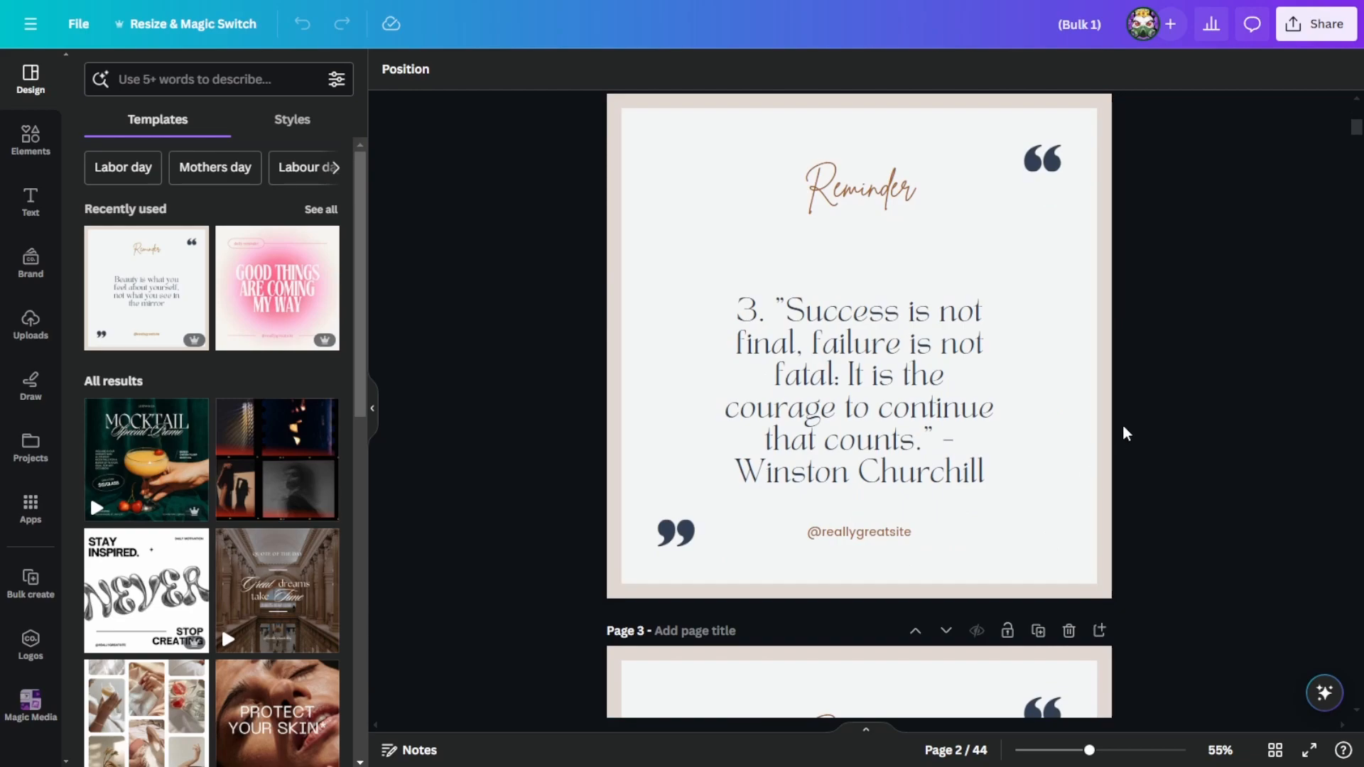
{"action": "scroll", "coordinate": [993, 448], "scroll_direction": "down", "scroll_amount": 5}
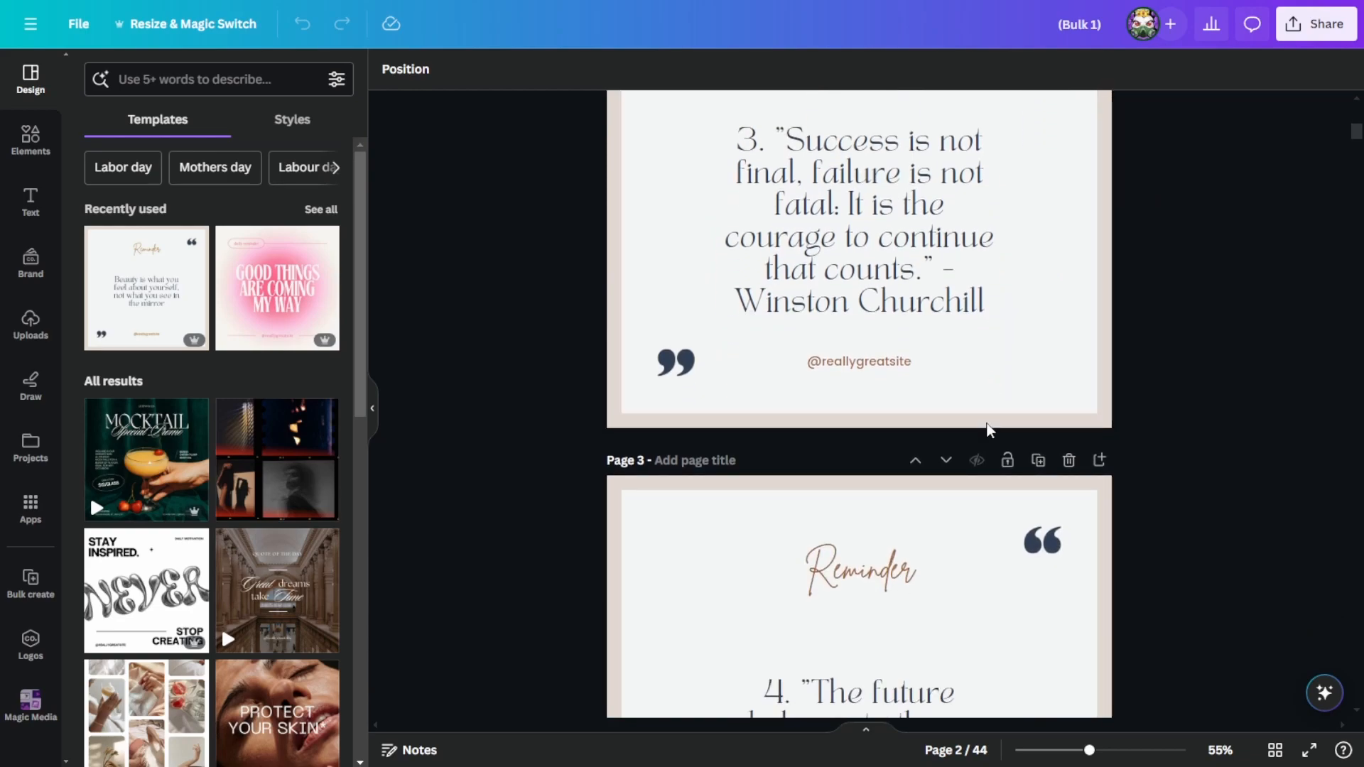
{"action": "scroll", "coordinate": [980, 448], "scroll_direction": "down", "scroll_amount": 3}
{"action": "scroll", "coordinate": [931, 402], "scroll_direction": "down", "scroll_amount": 2}
{"action": "scroll", "coordinate": [927, 403], "scroll_direction": "down", "scroll_amount": 6}
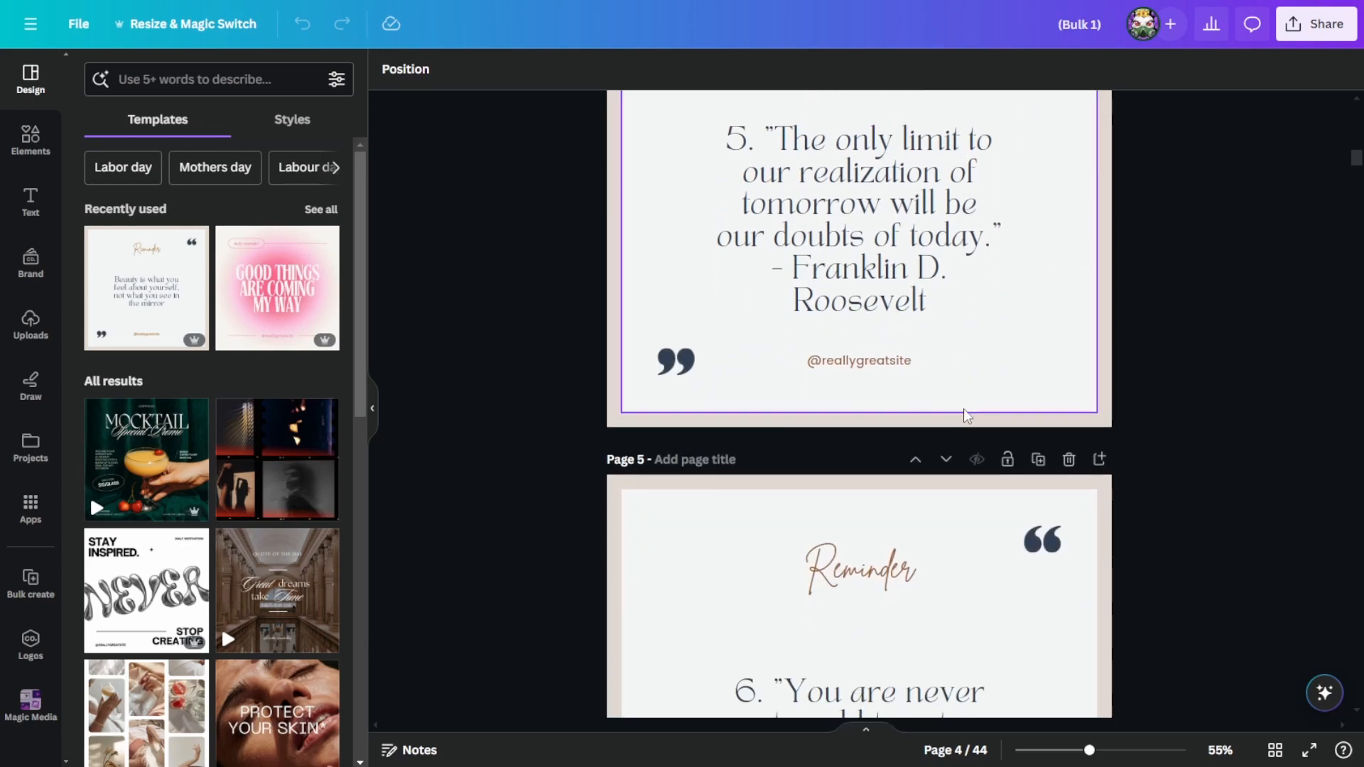
{"action": "scroll", "coordinate": [1023, 430], "scroll_direction": "down", "scroll_amount": 8}
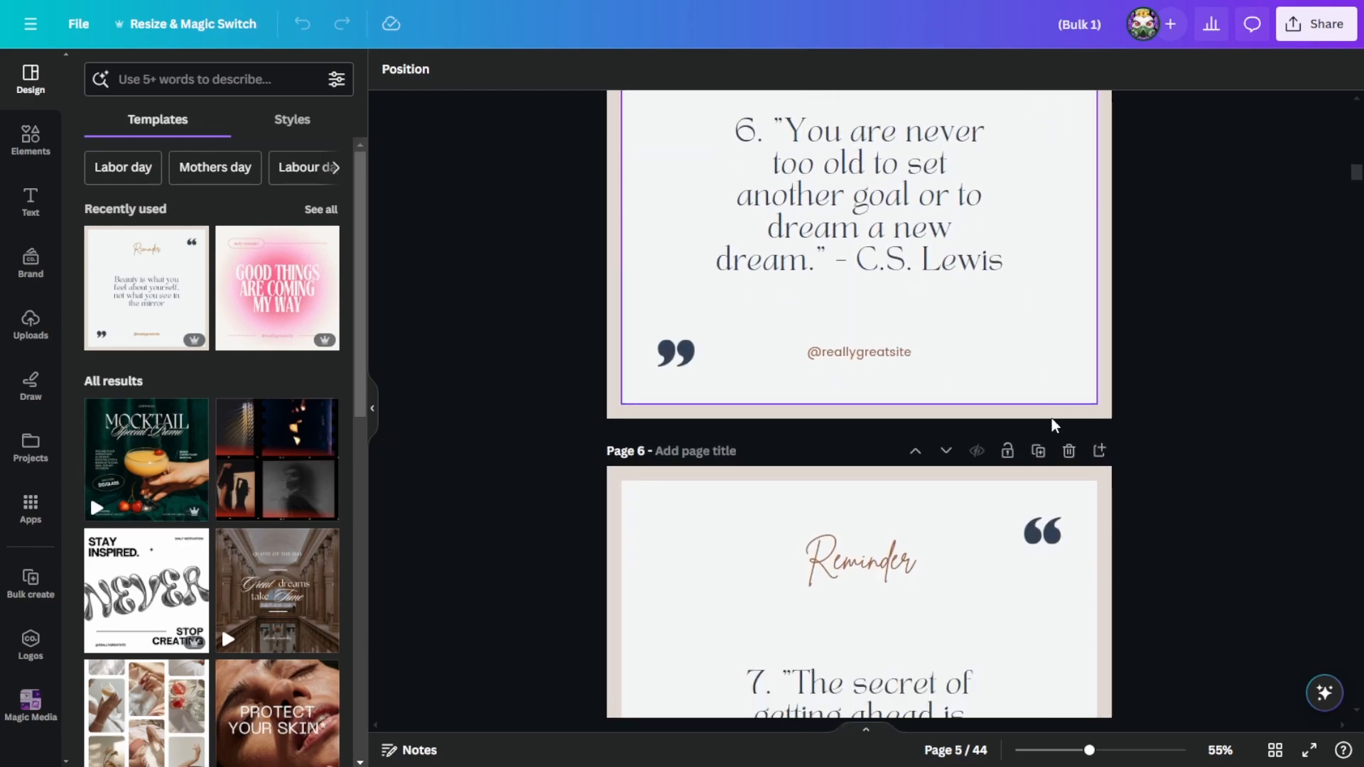
{"action": "scroll", "coordinate": [1092, 426], "scroll_direction": "down", "scroll_amount": 8}
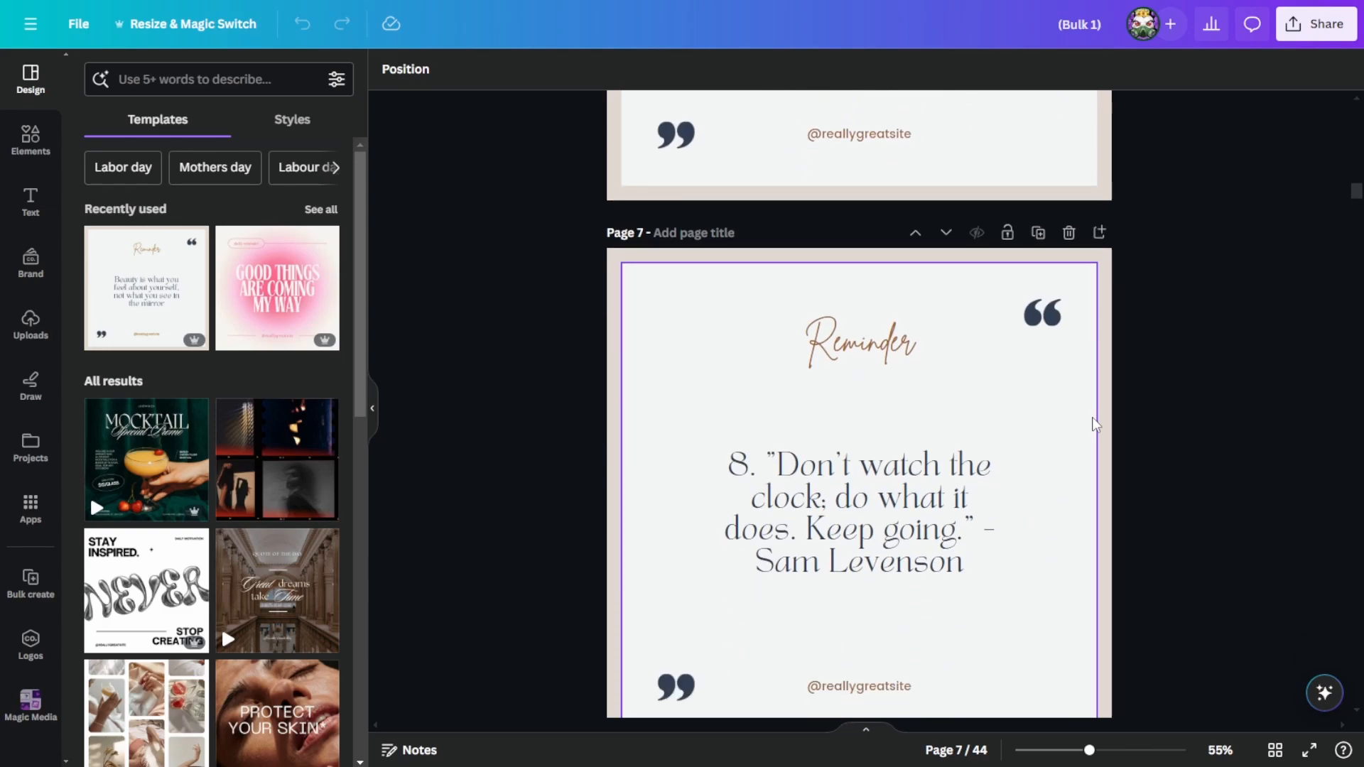
{"action": "scroll", "coordinate": [1081, 419], "scroll_direction": "down", "scroll_amount": 5}
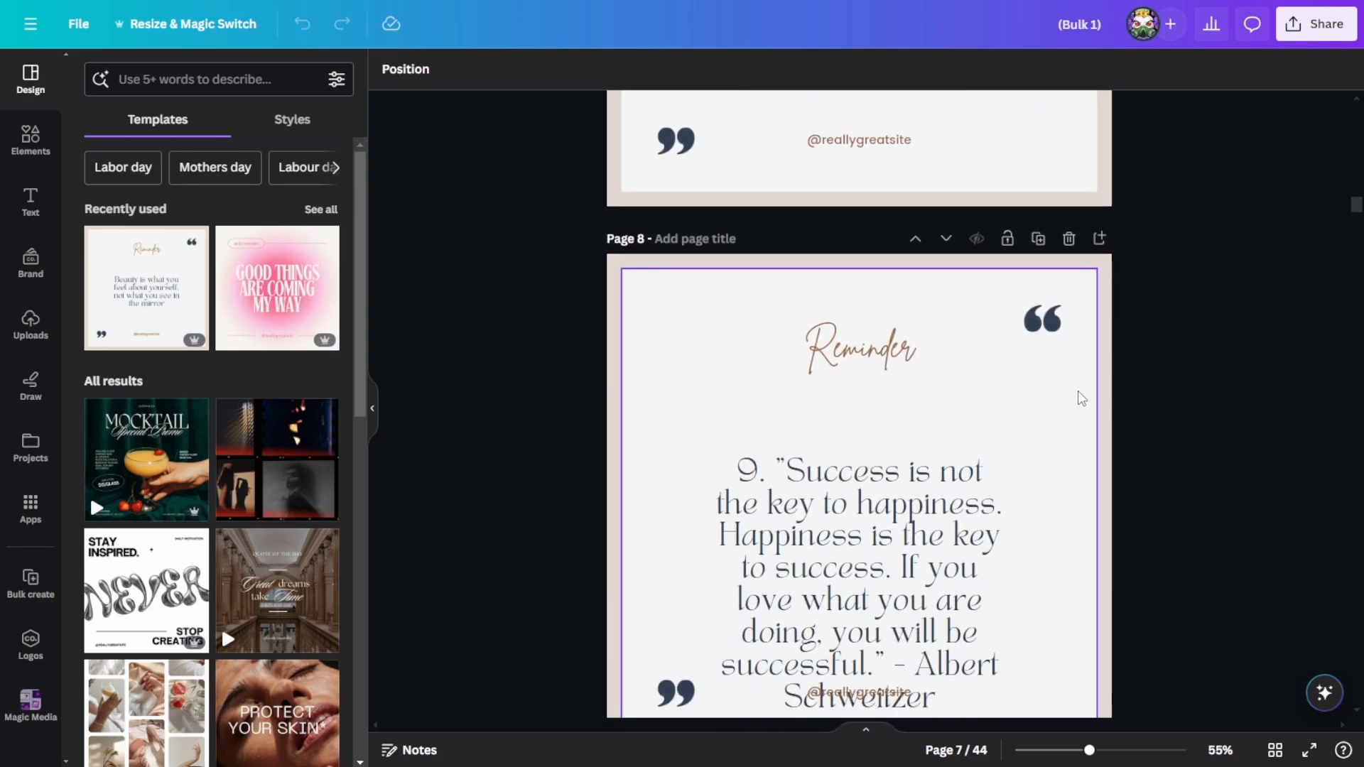